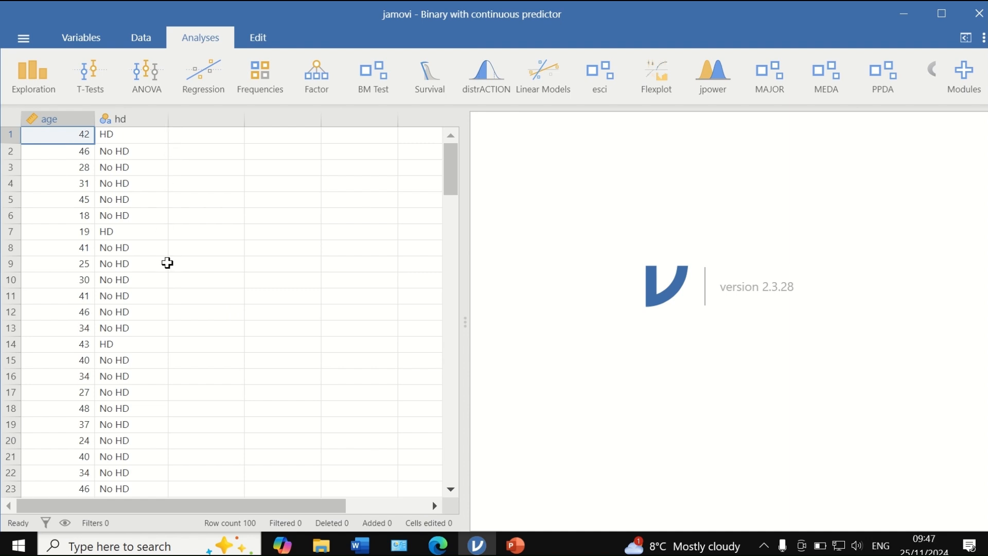
Create a Descriptives analysis with age and hd as the variables
scroll(170, 286, down, 10)
scroll(170, 287, down, 2)
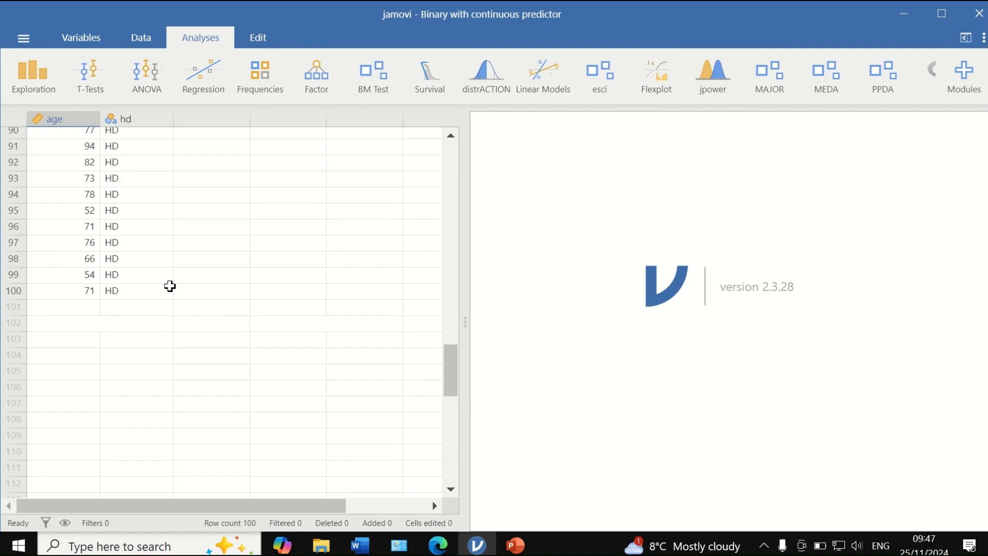
scroll(170, 286, up, 12)
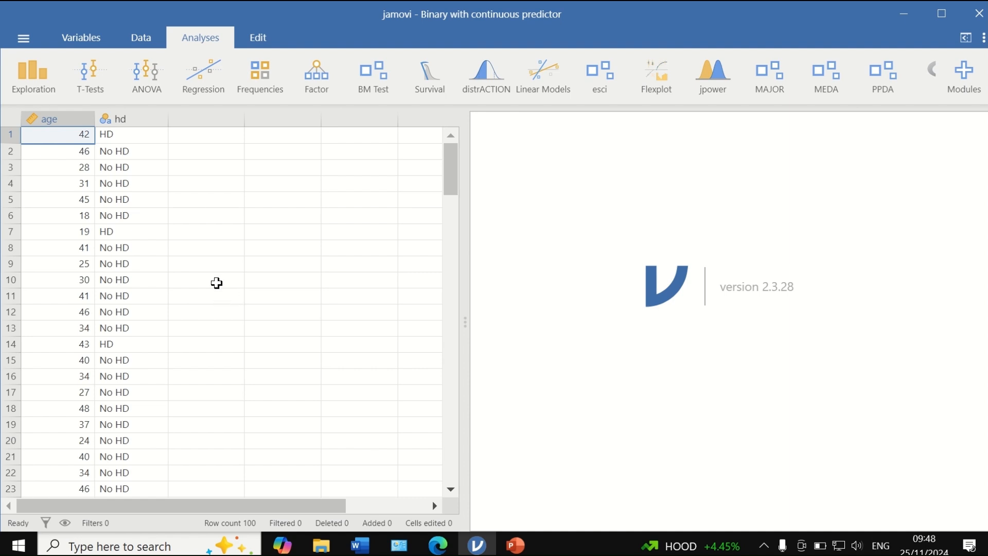
click(53, 90)
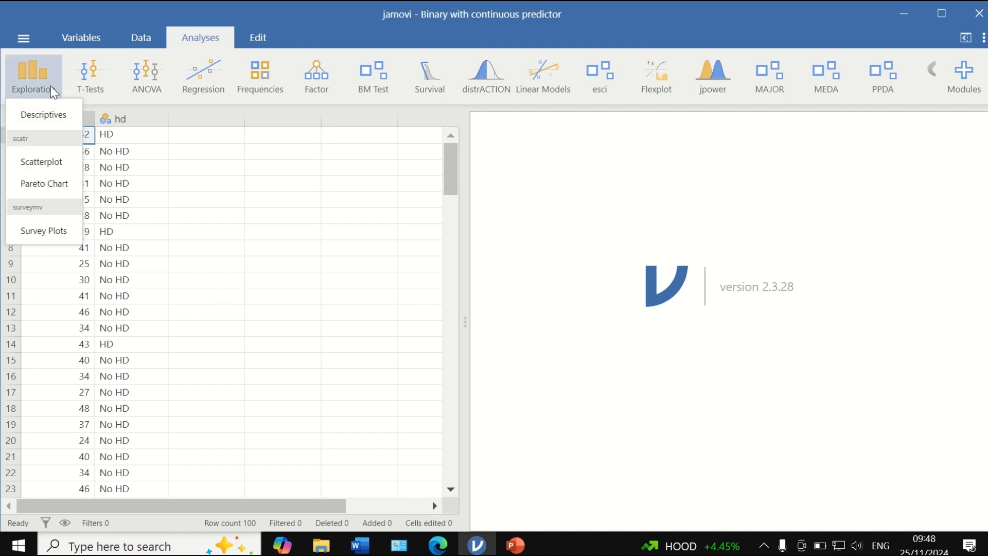
click(53, 115)
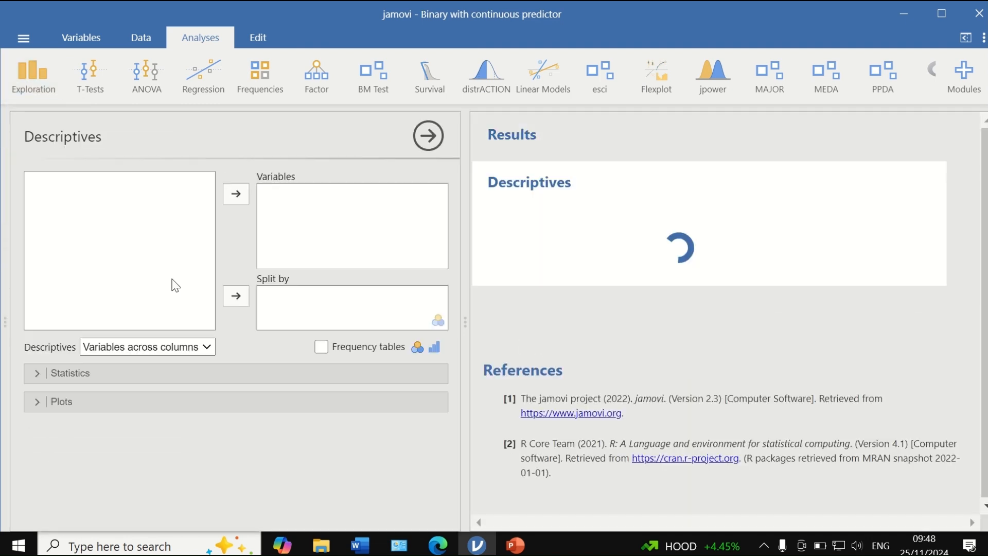
click(51, 183)
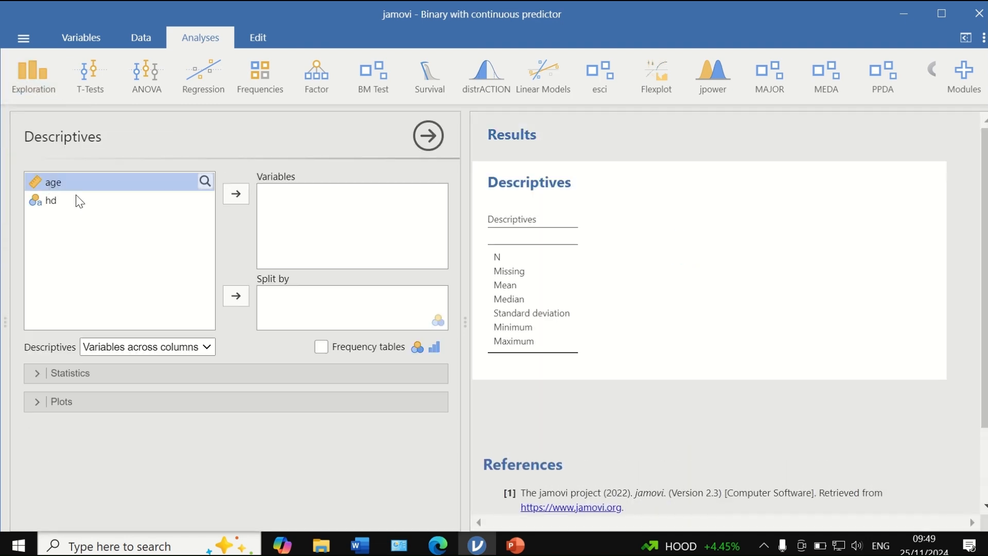
click(236, 194)
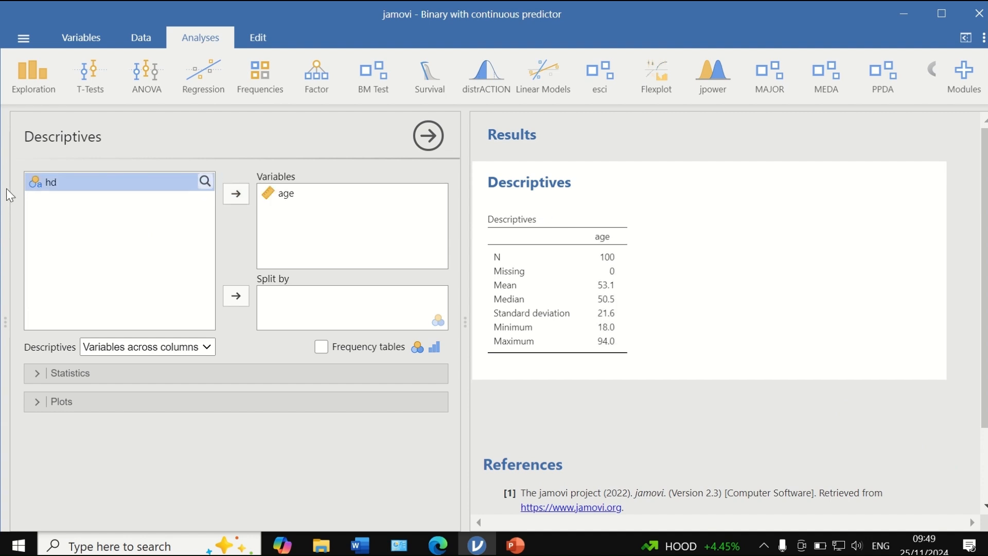
click(230, 195)
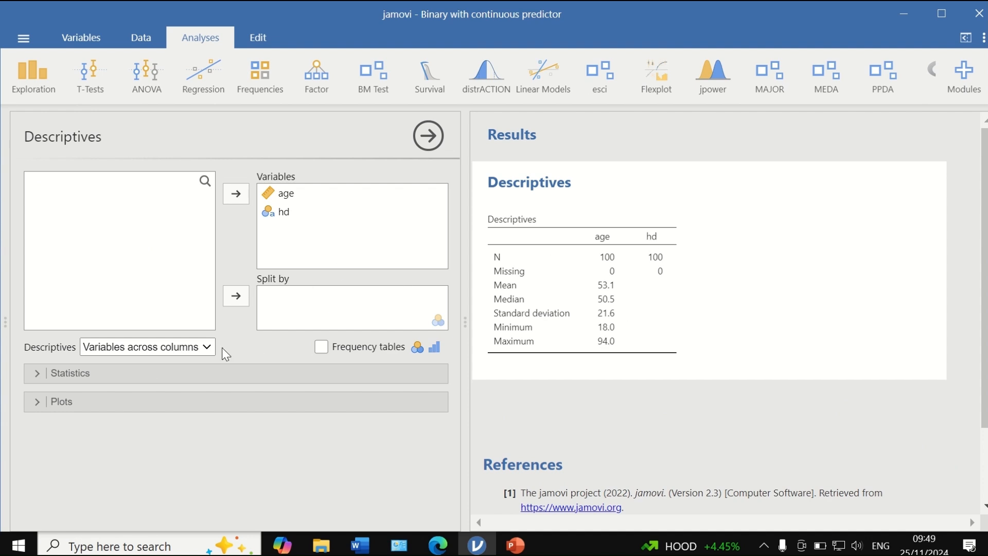
Exclude the median, mean and standard deviation from the descriptive statistics and enable frequency tables
click(131, 372)
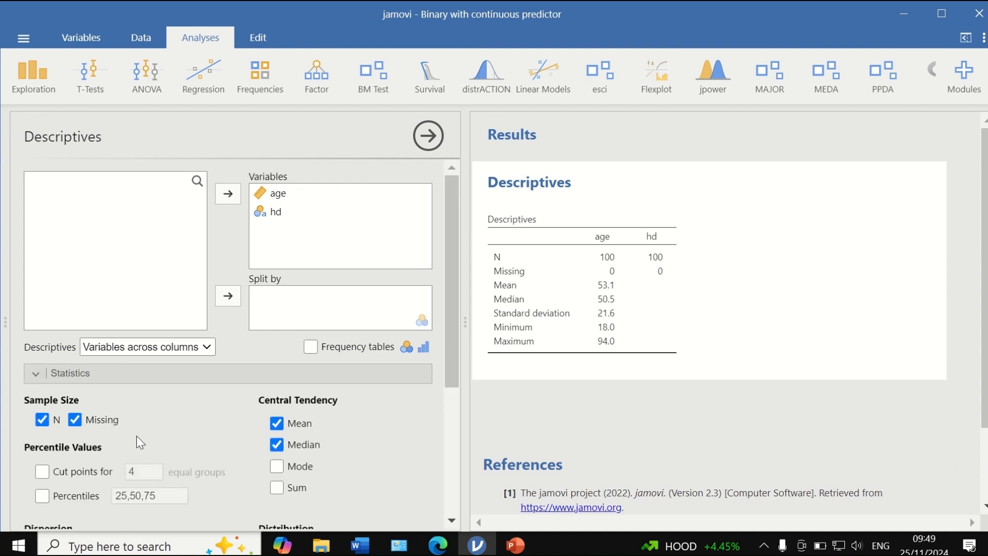
click(277, 445)
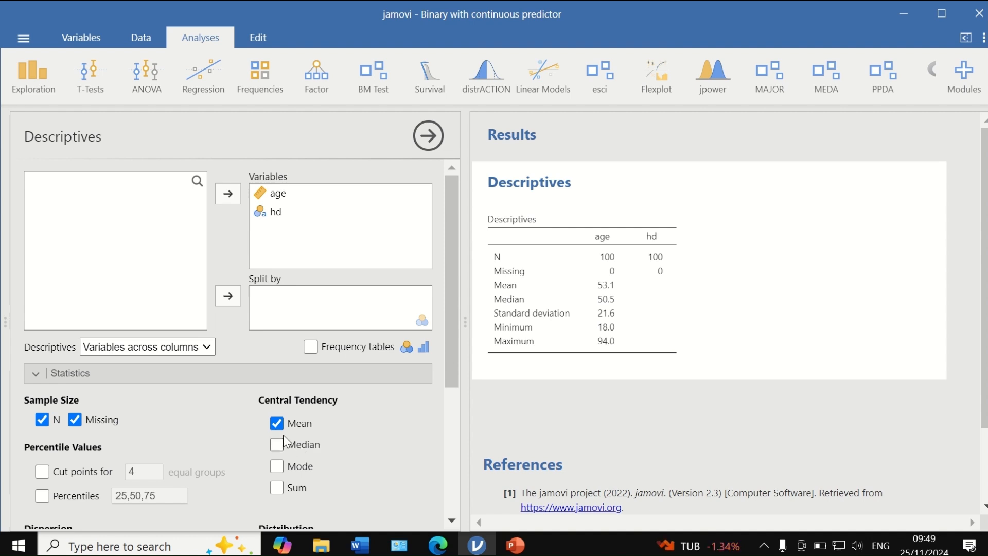
click(277, 422)
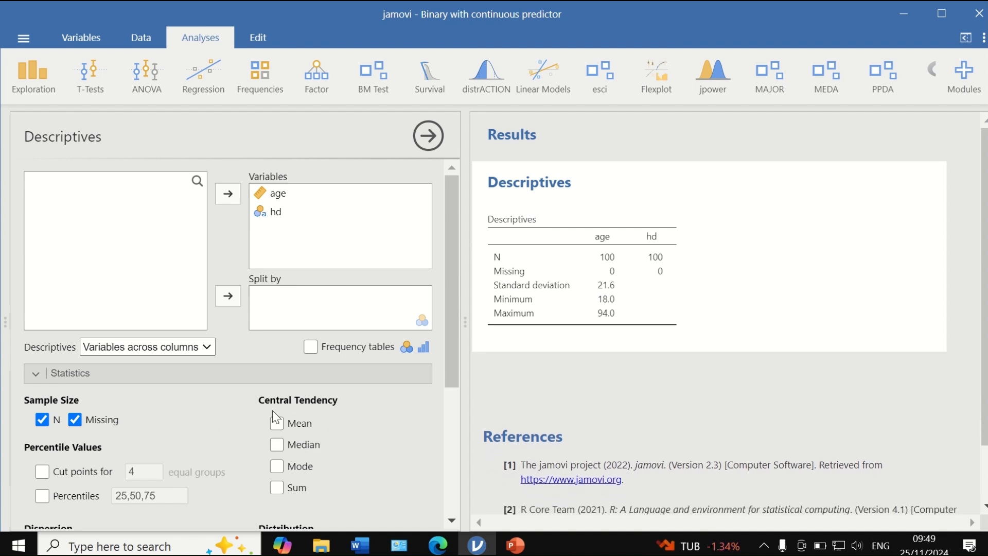
scroll(233, 425, down, 5)
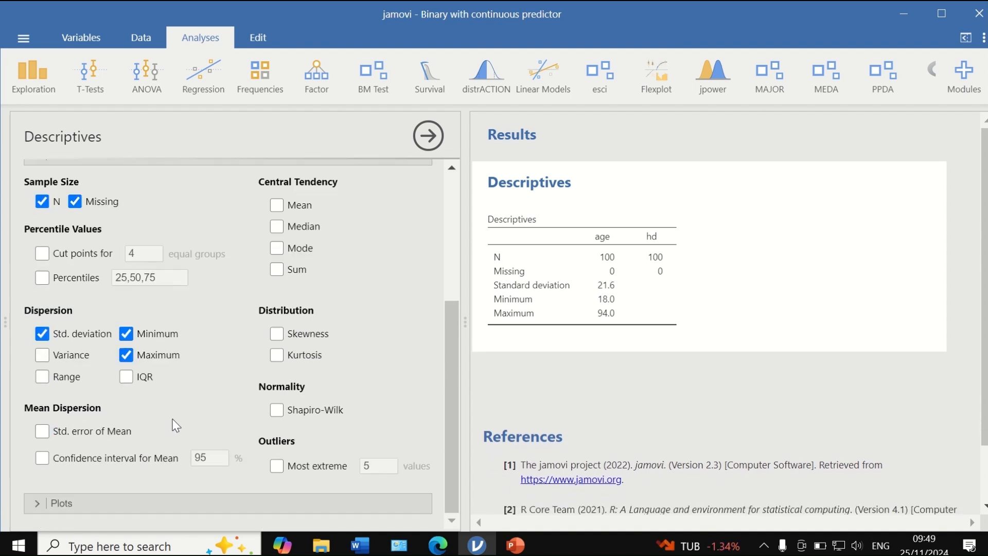
click(42, 334)
scroll(453, 363, up, 4)
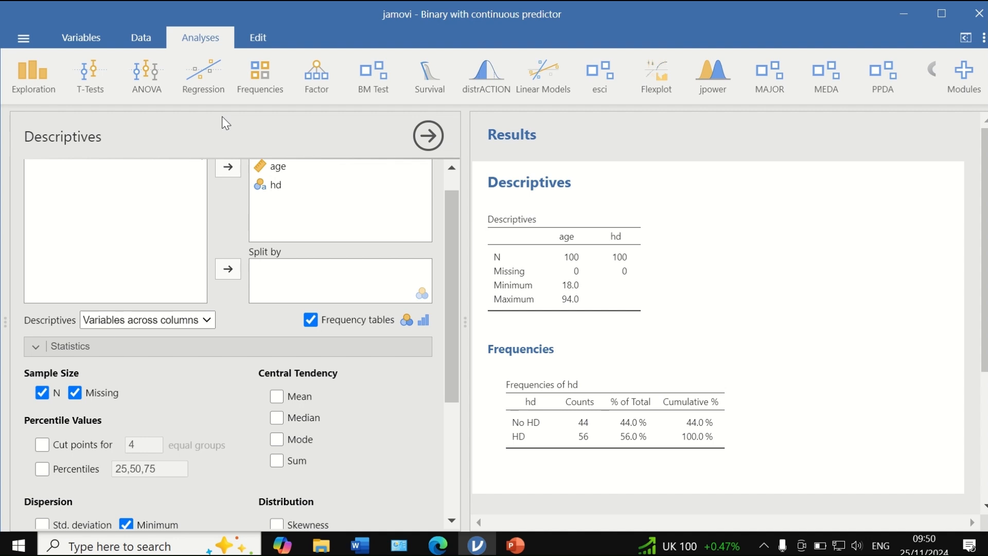
Set up a binomial logistic regression with hd as the dependent variable and age as the covariate
click(206, 77)
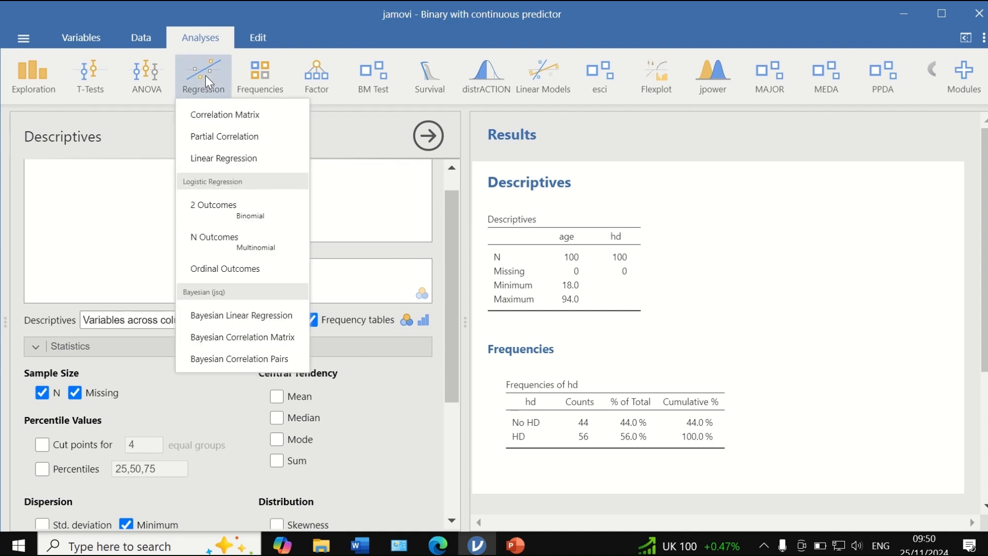
click(210, 204)
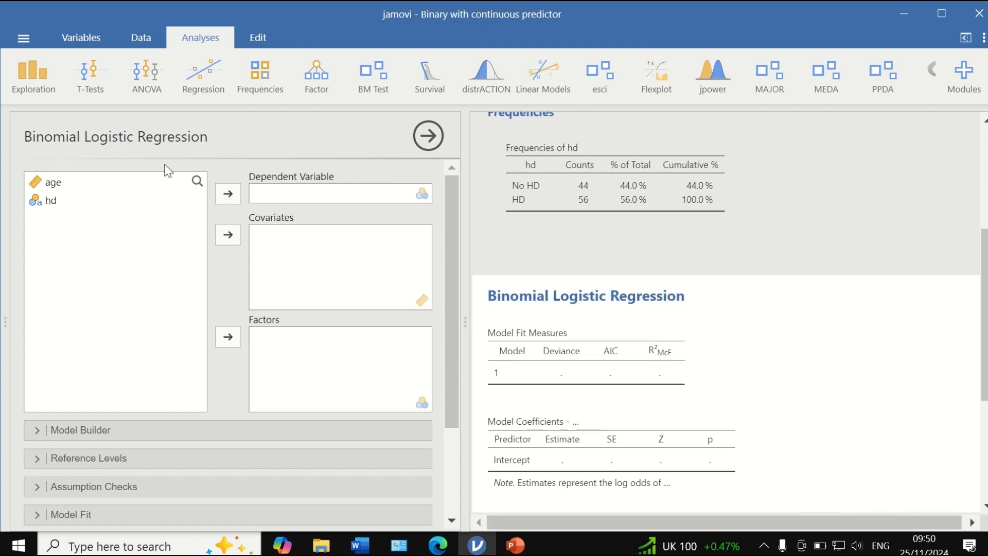
click(53, 186)
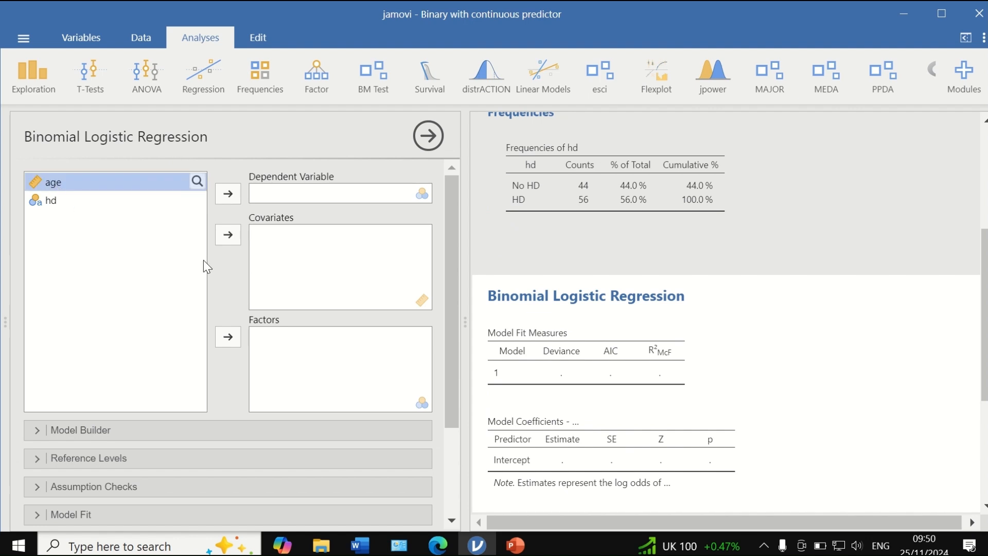
click(229, 238)
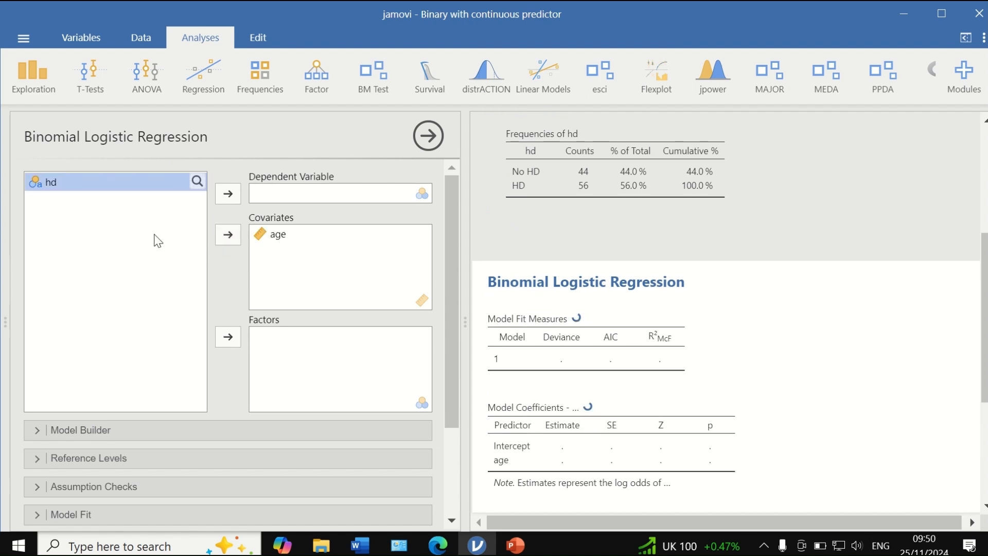
click(196, 181)
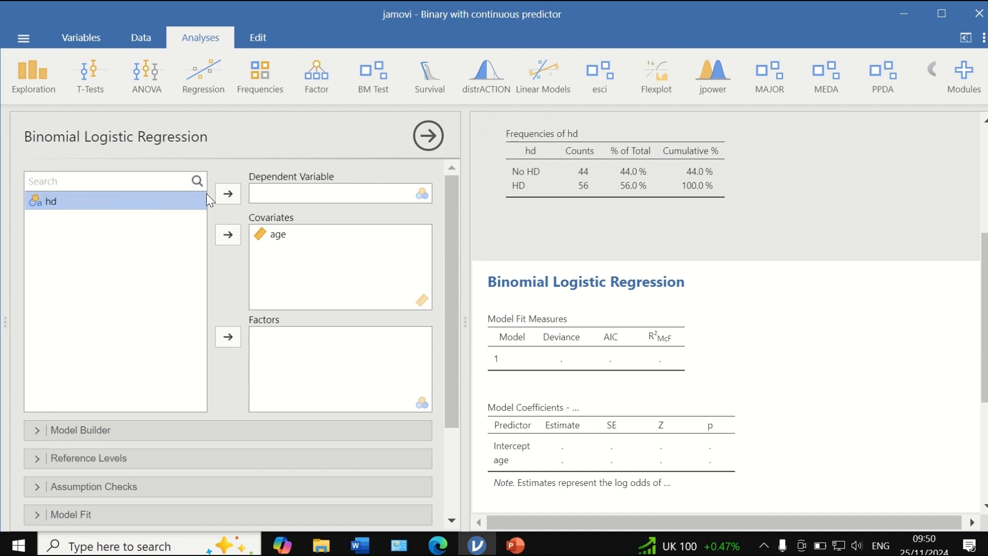
click(226, 195)
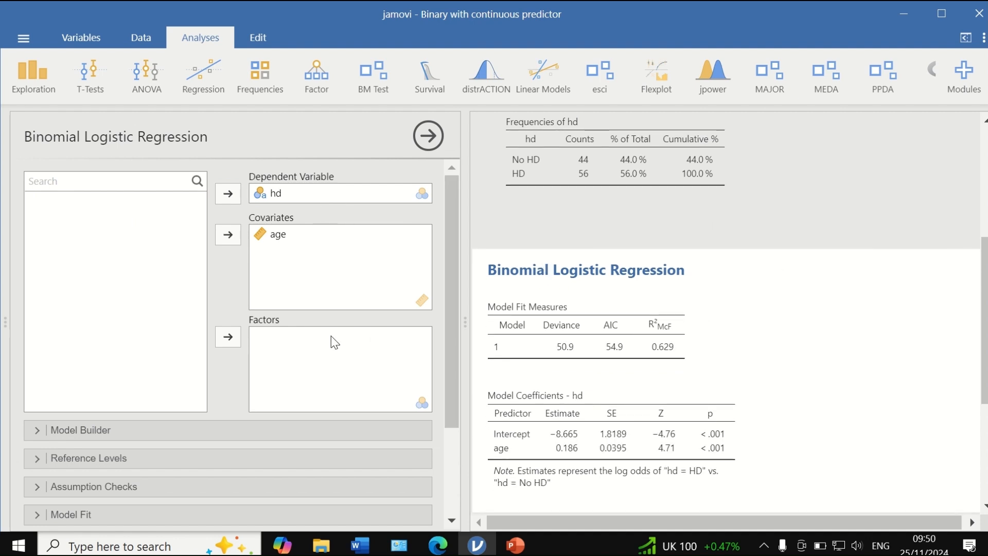
Examine the regression's model blocks, the reference level options for hd and the available assumption checks
scroll(333, 341, down, 3)
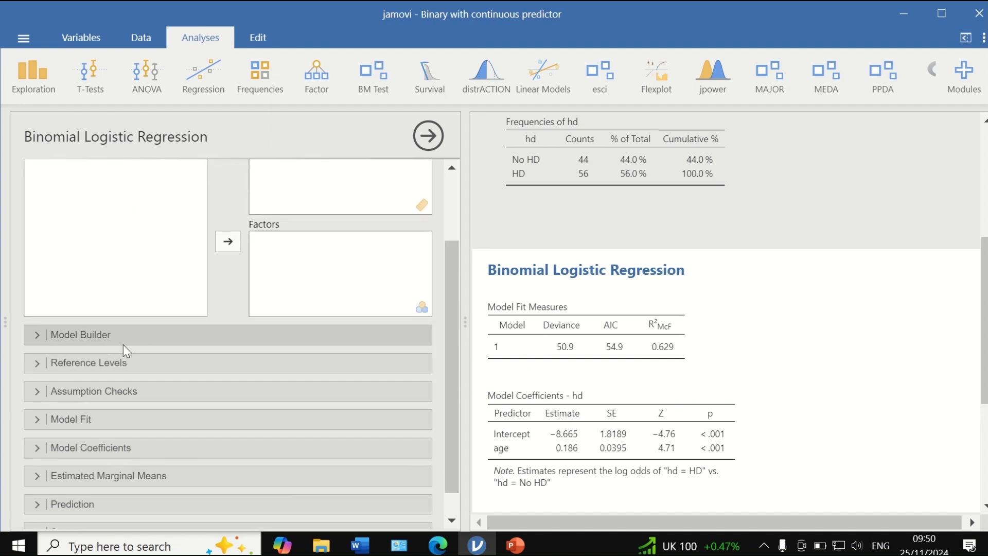
click(110, 340)
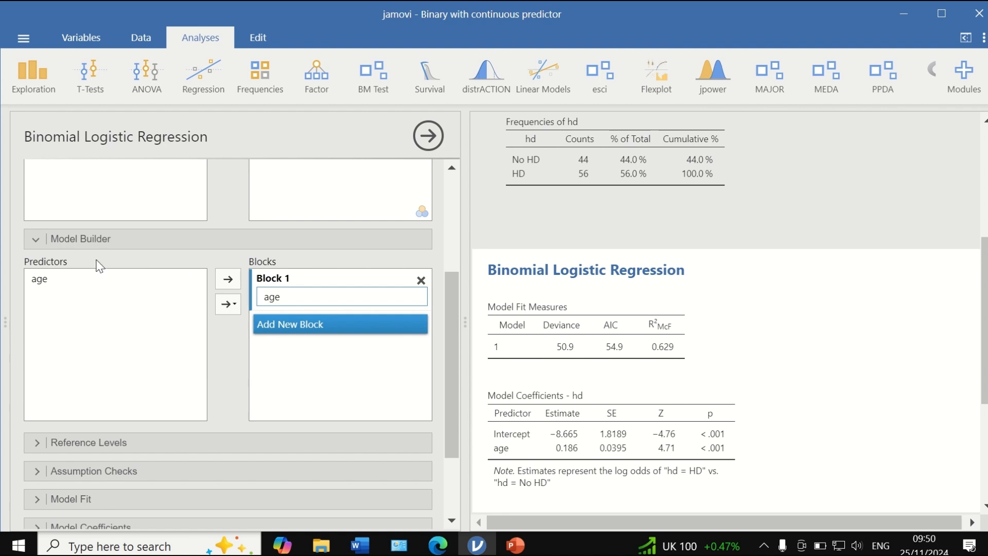
click(133, 237)
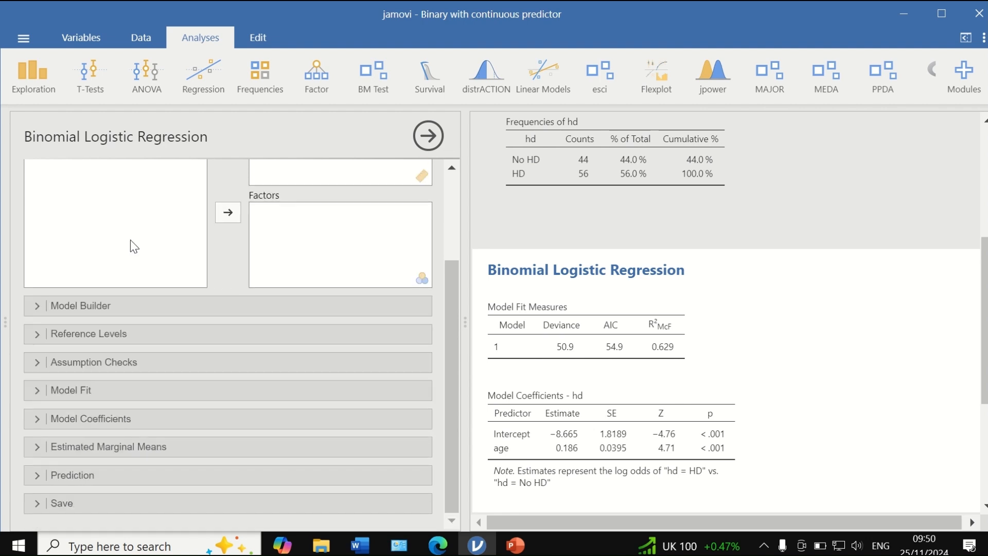
click(123, 333)
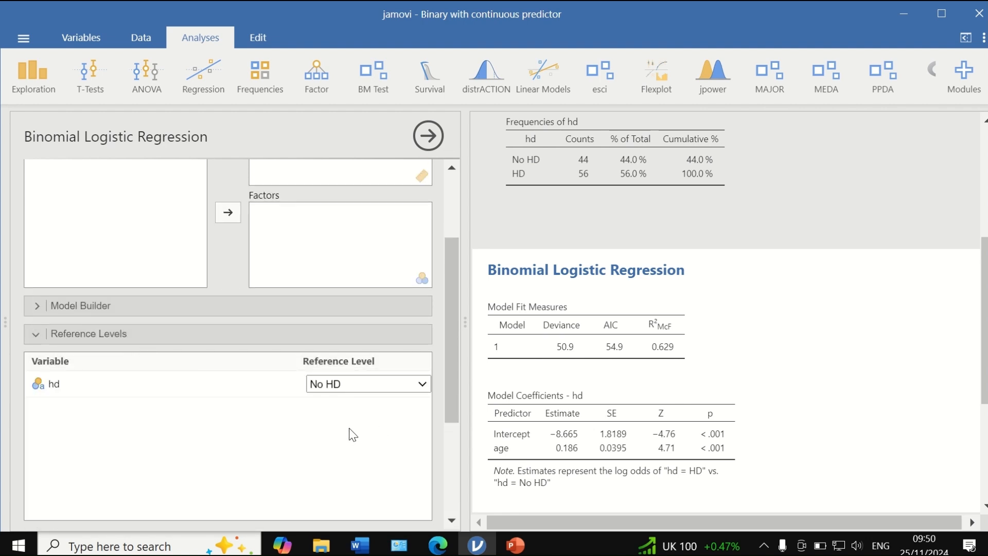
scroll(360, 421, up, 1)
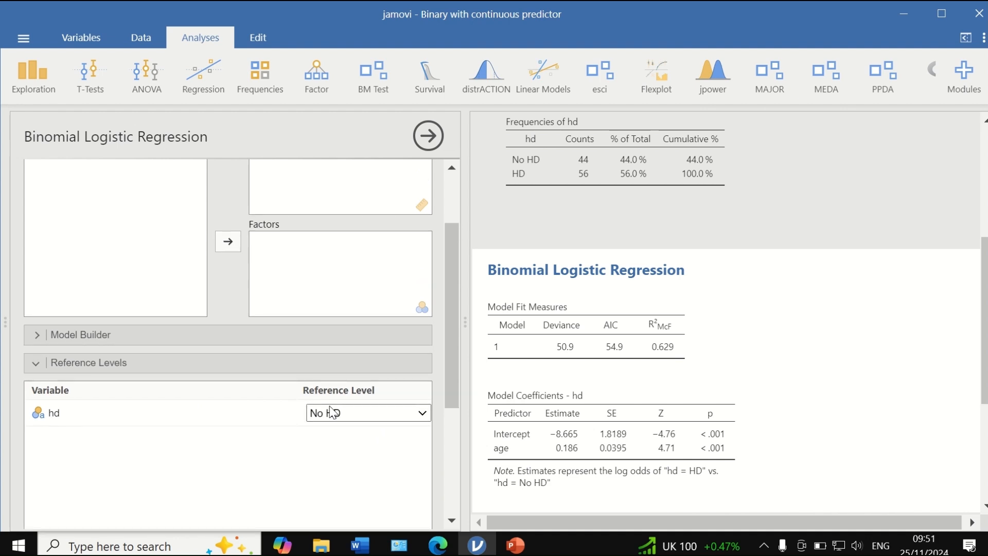
click(387, 412)
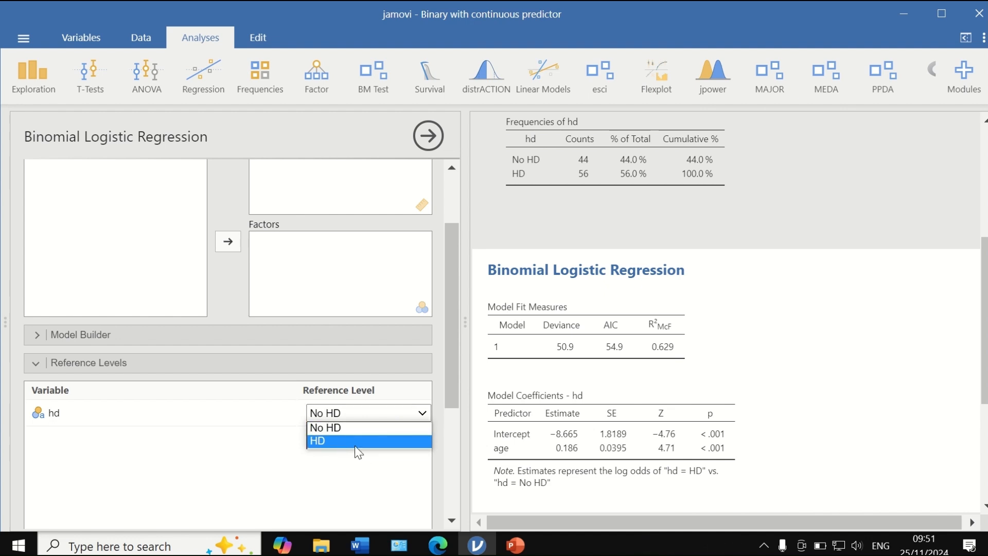
click(293, 457)
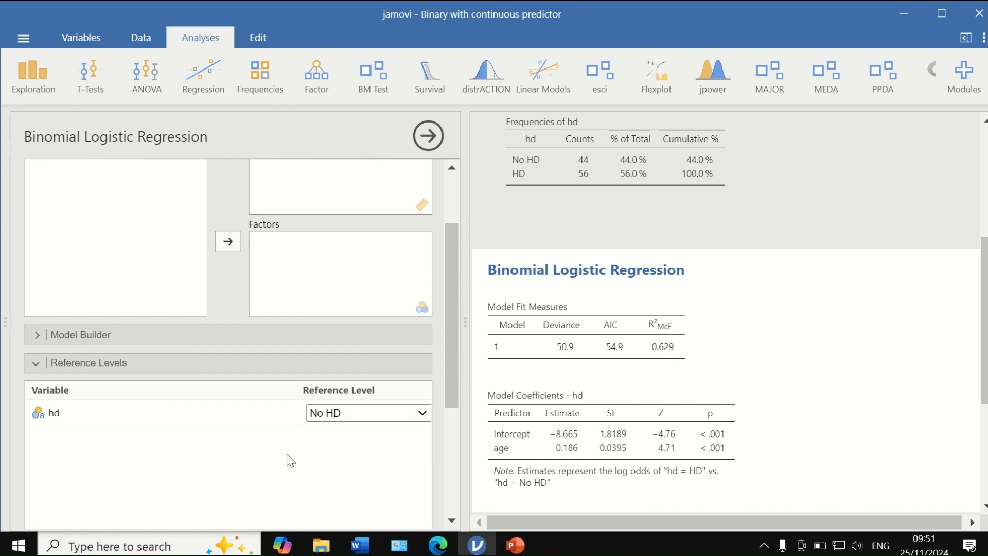
click(35, 363)
click(82, 396)
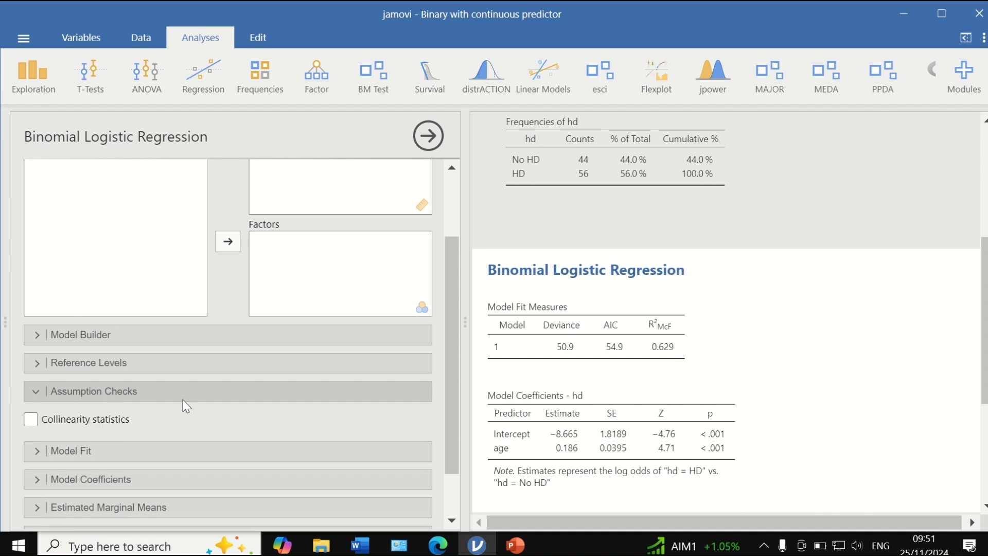
click(35, 392)
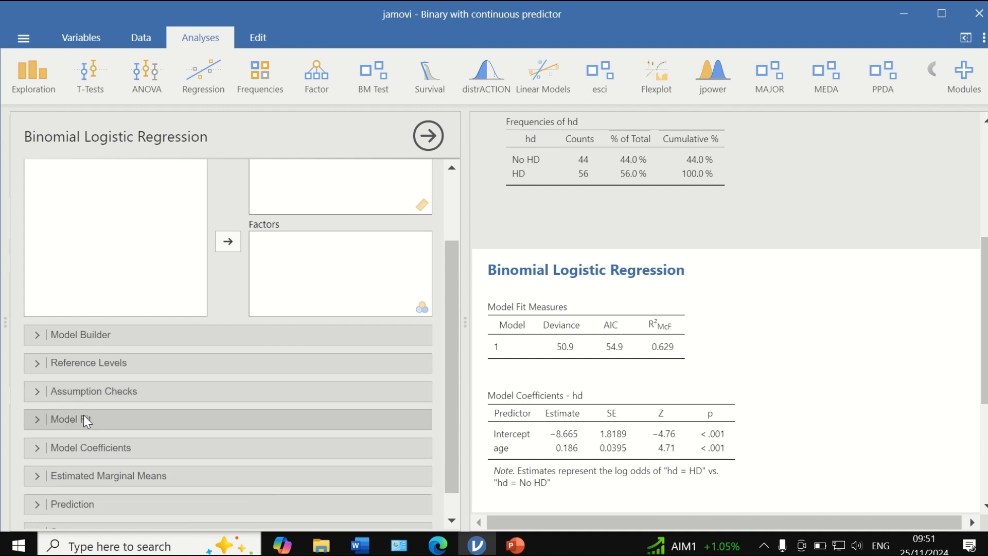
Add Cox & Snell's R² and Nagelkerke's R² to the regression's model fit measures
click(35, 419)
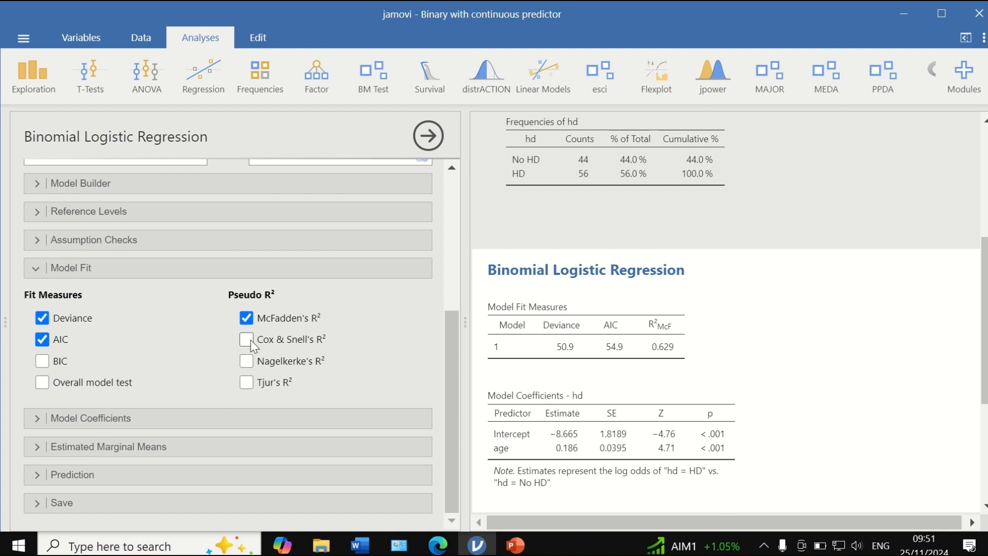
click(248, 340)
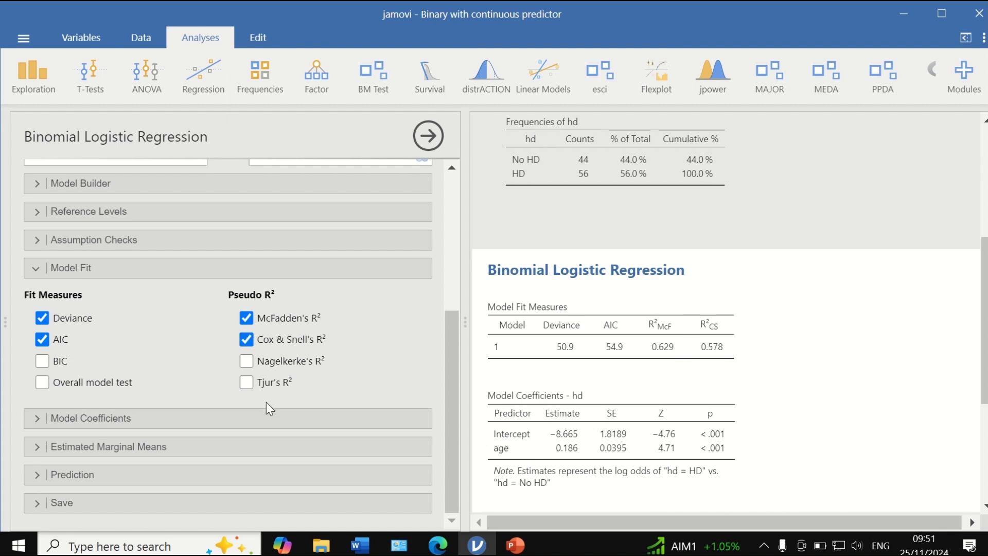
click(248, 361)
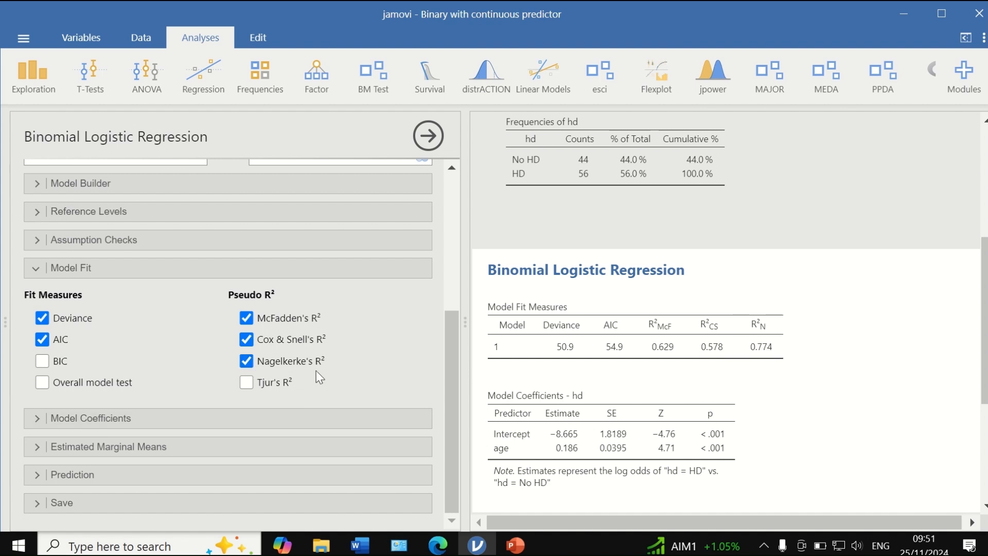
Add the odds ratio with its 95% confidence interval to the model coefficients
click(37, 417)
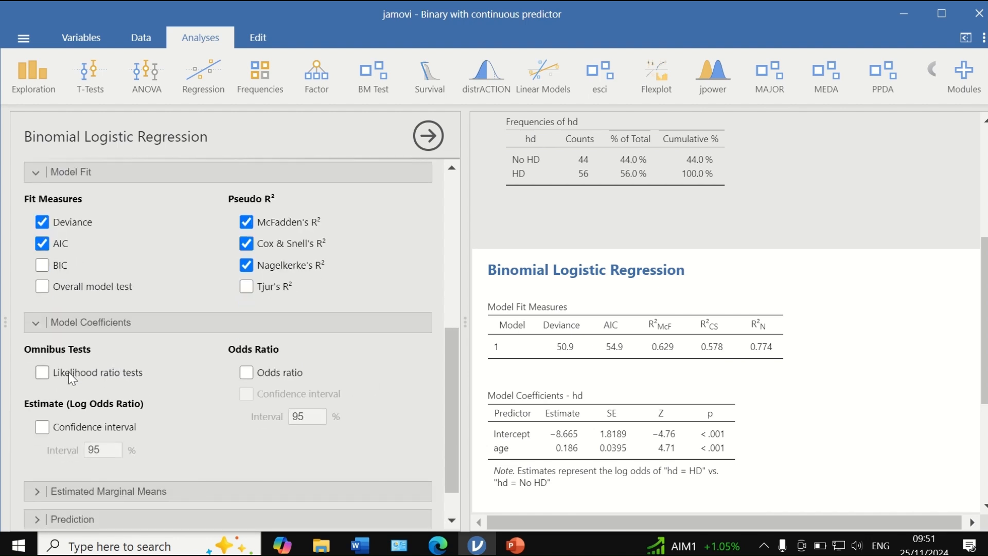
click(256, 373)
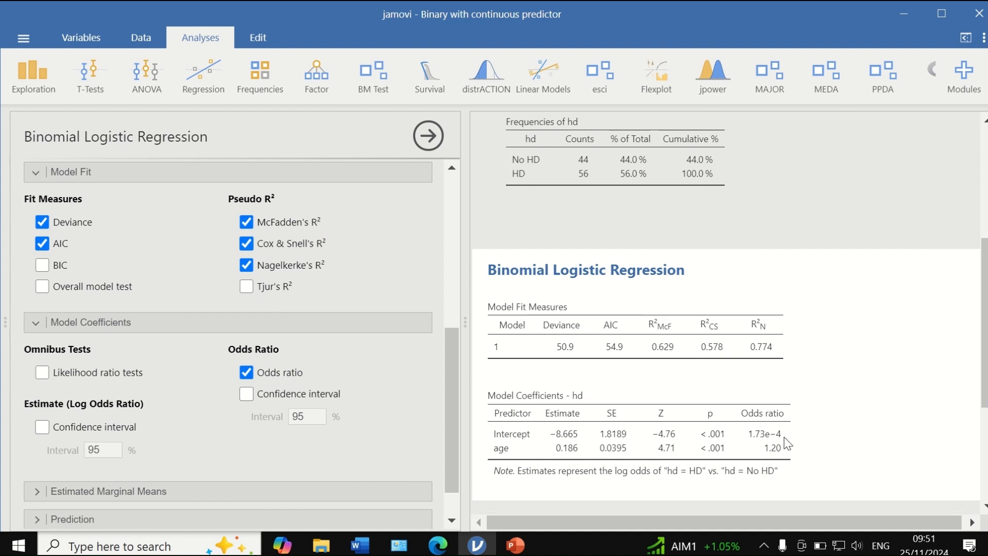
click(247, 395)
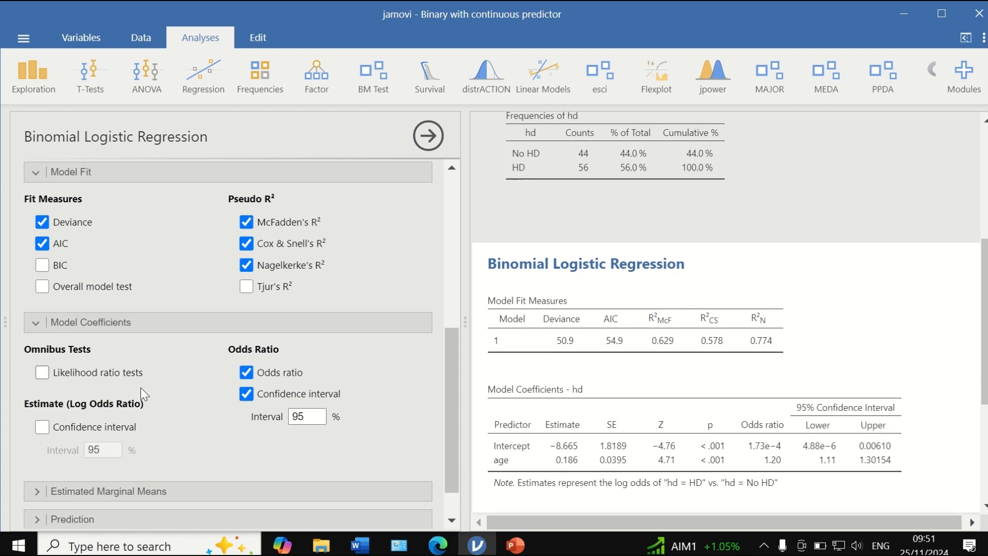
Examine the regression's estimated marginal means options
scroll(156, 396, down, 1)
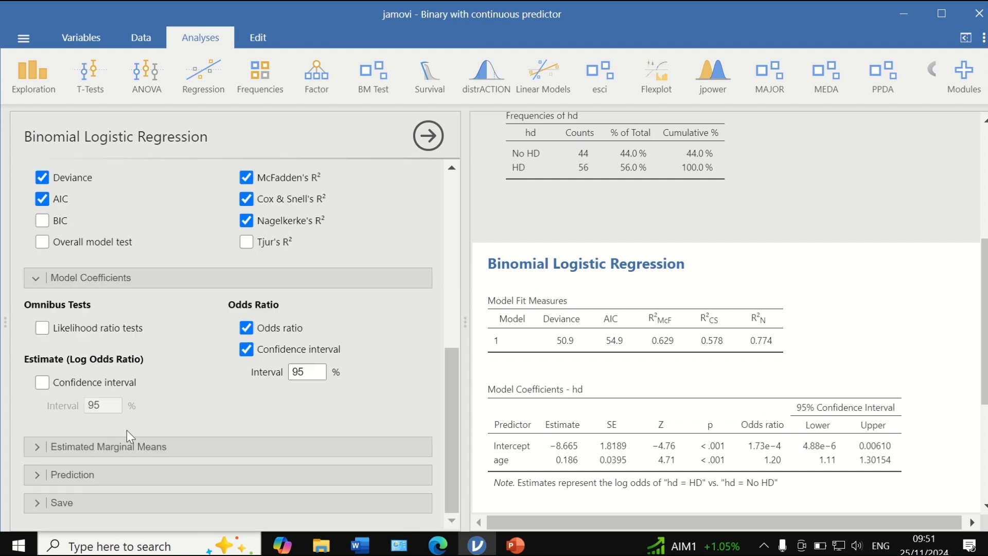
click(31, 446)
scroll(155, 361, down, 4)
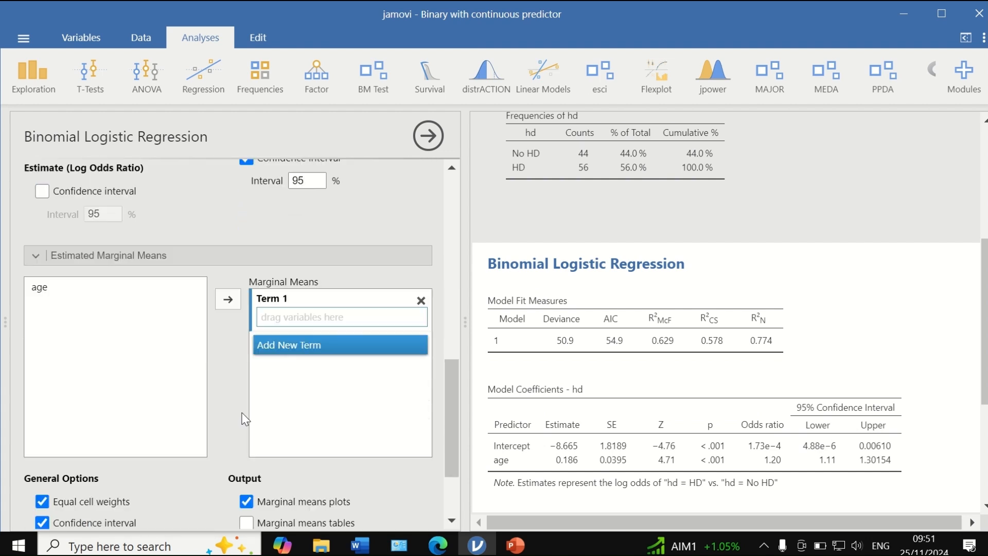
click(33, 262)
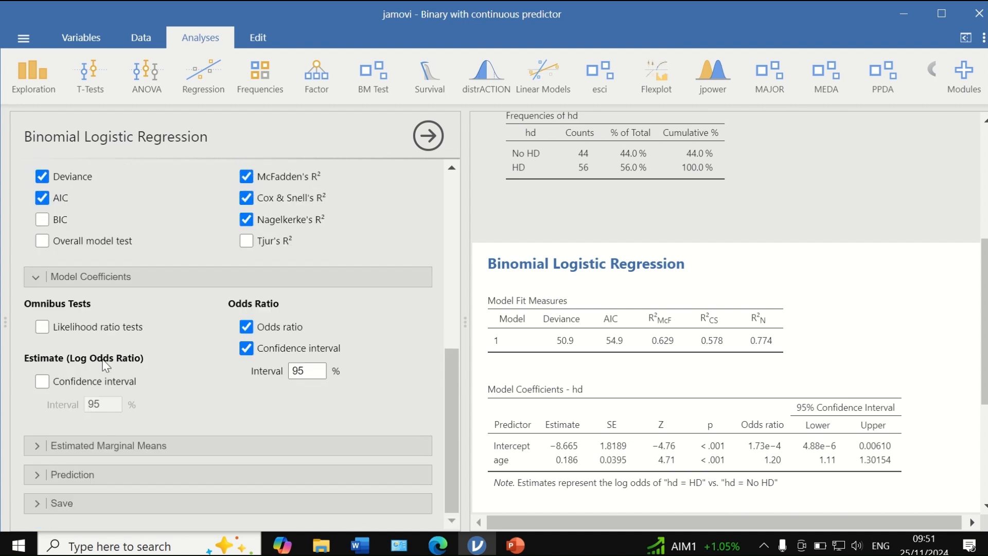
Add a classification table to the regression's predictive measures
click(72, 474)
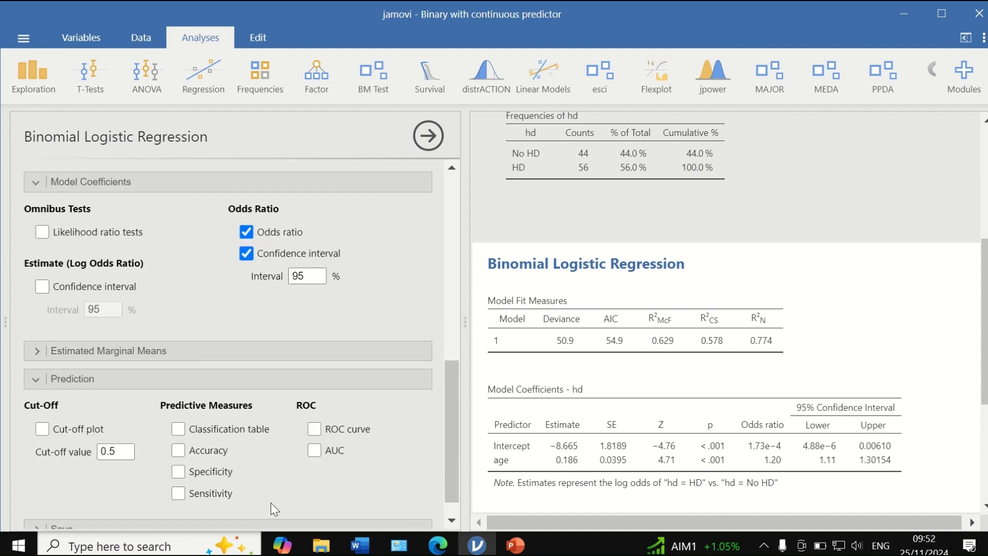
click(178, 429)
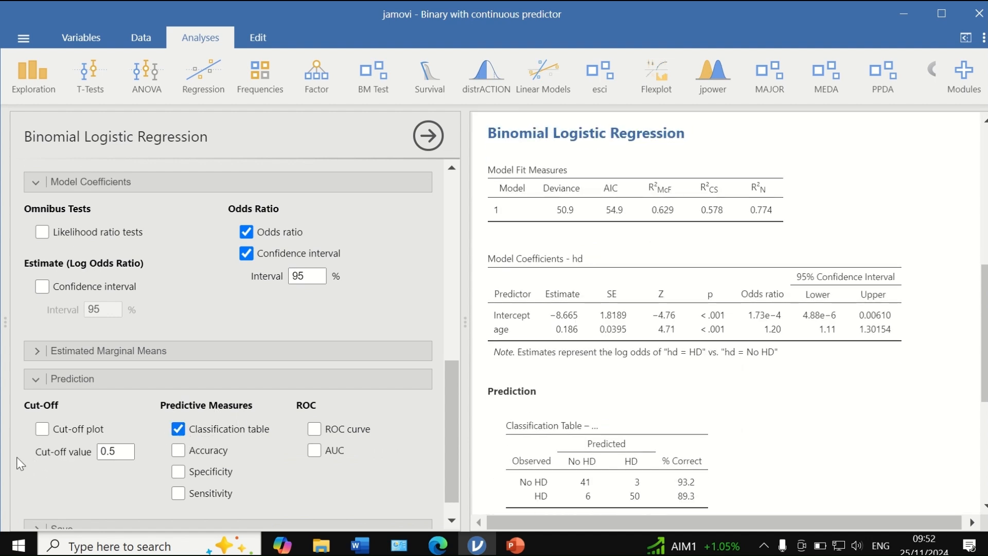
click(32, 377)
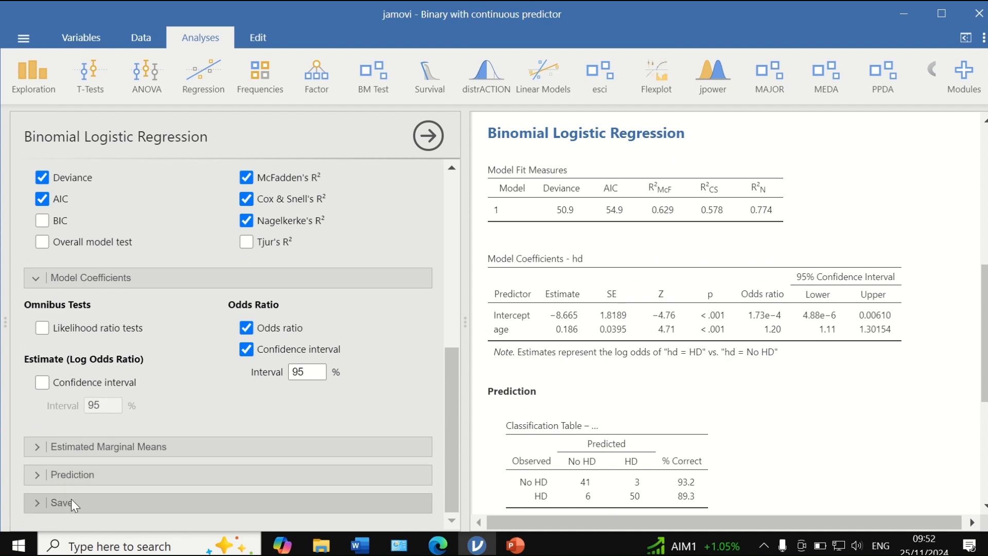
Review the regression output: model fit measures, coefficients for hd with odds ratios, and the classification table
scroll(295, 469, up, 3)
scroll(294, 468, up, 1)
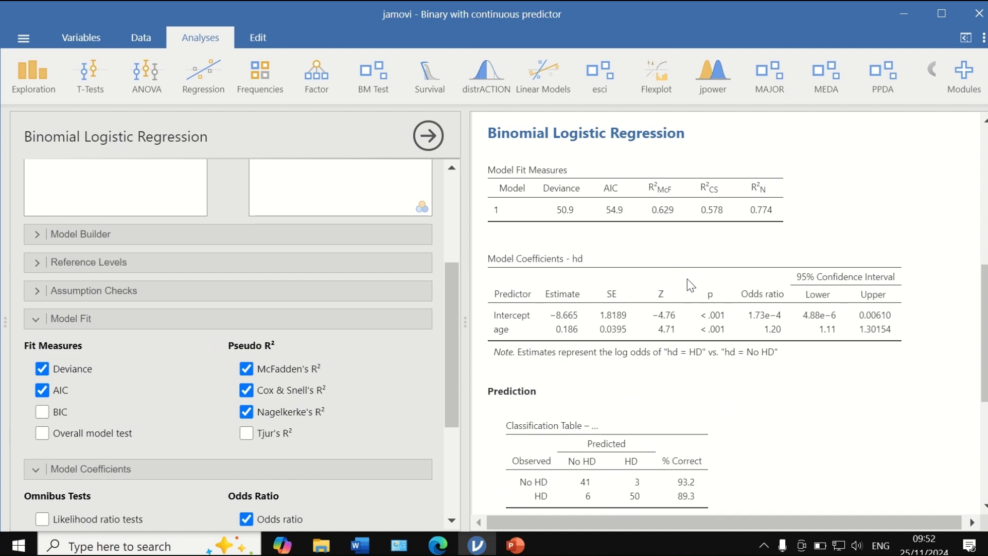
scroll(792, 360, down, 5)
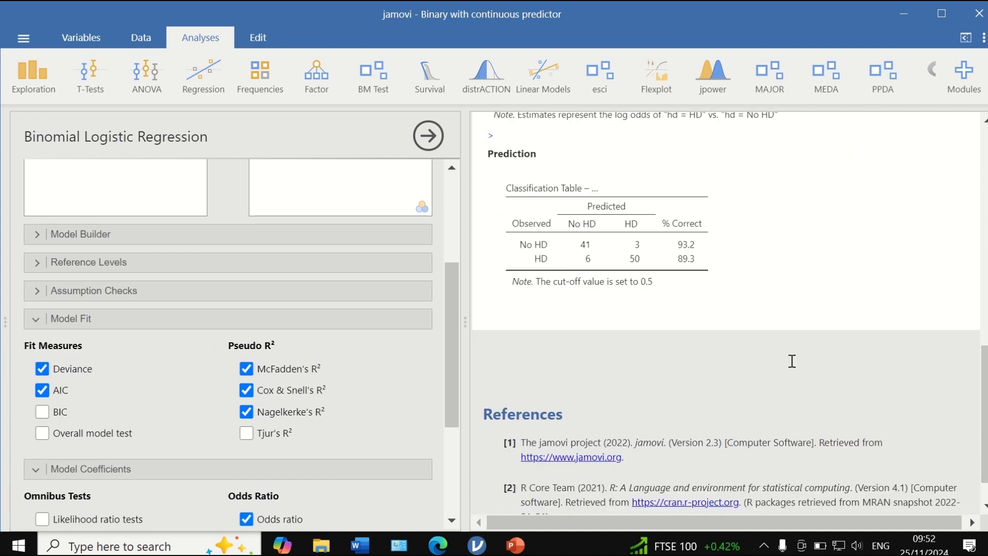
scroll(792, 360, up, 9)
scroll(792, 361, down, 4)
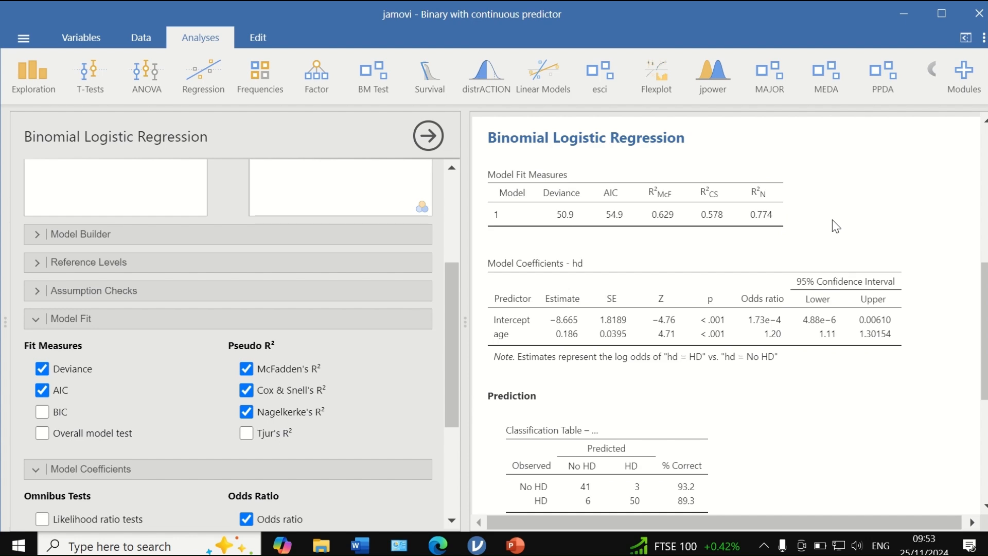
scroll(836, 227, down, 3)
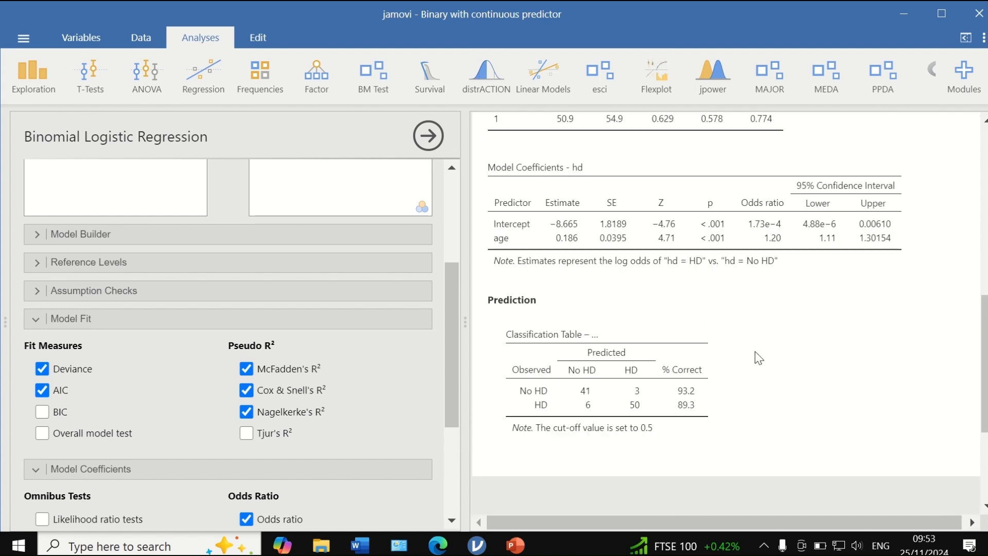
scroll(750, 324, up, 3)
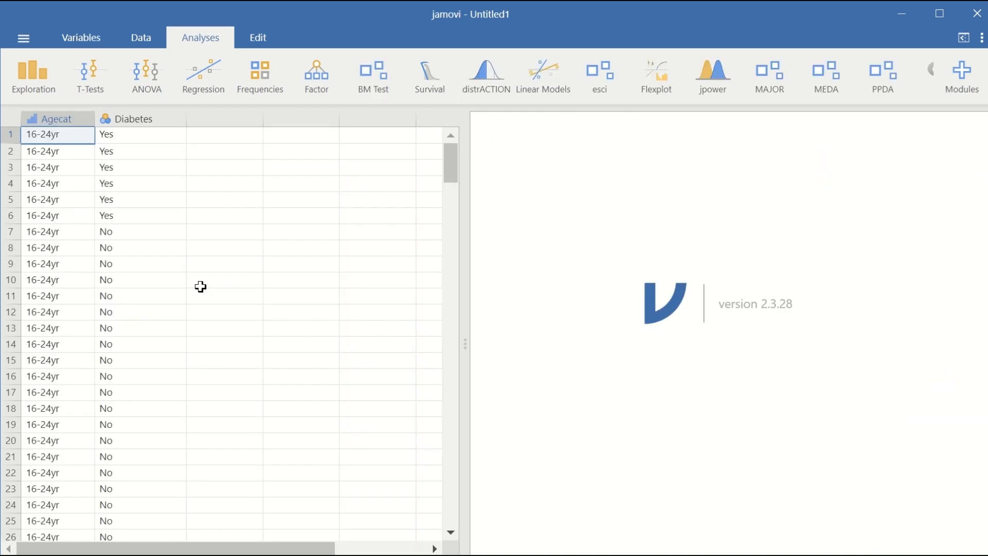
Look through all rows of the Agecat and Diabetes data to see how diabetes varies across the age categories
scroll(201, 287, down, 20)
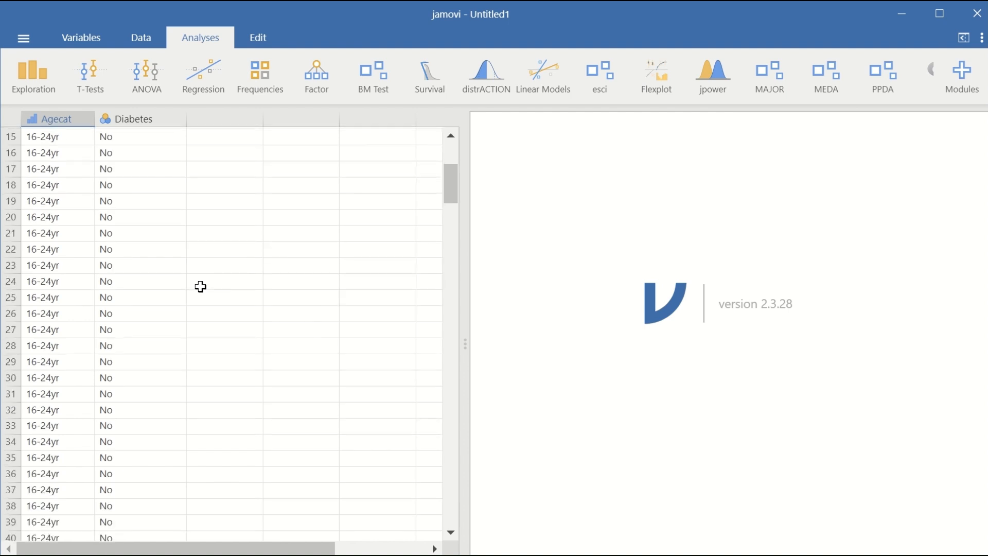
scroll(200, 286, down, 20)
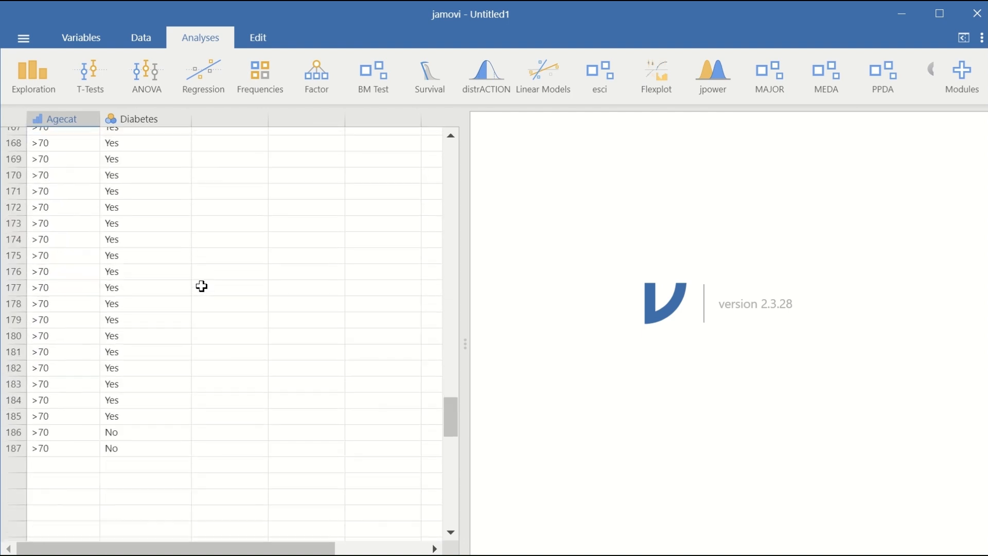
scroll(201, 287, up, 20)
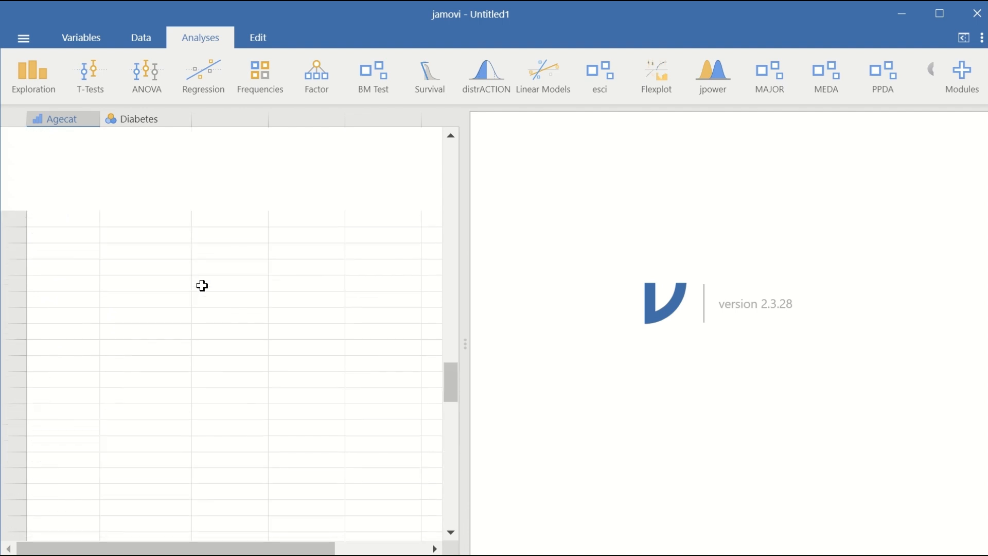
scroll(203, 281, up, 17)
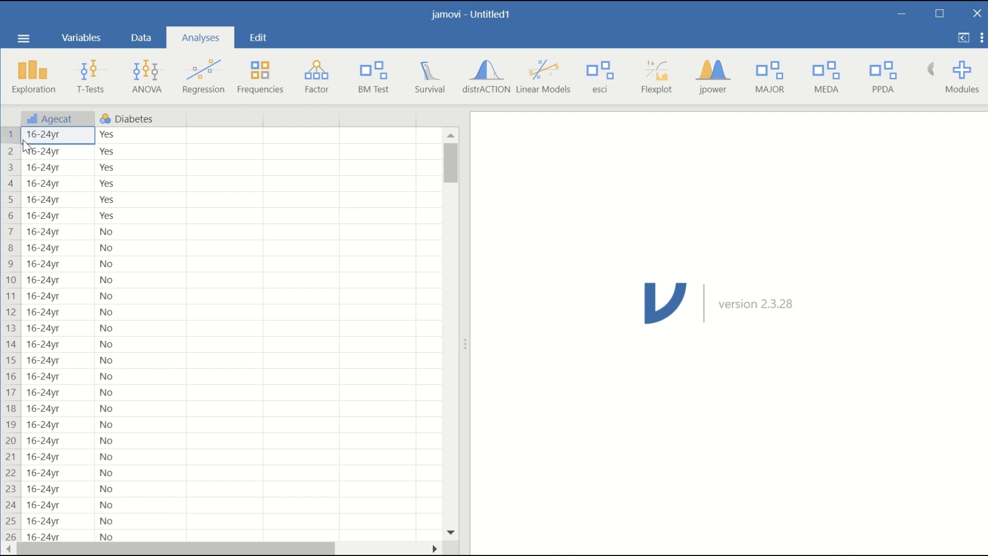
scroll(69, 165, down, 10)
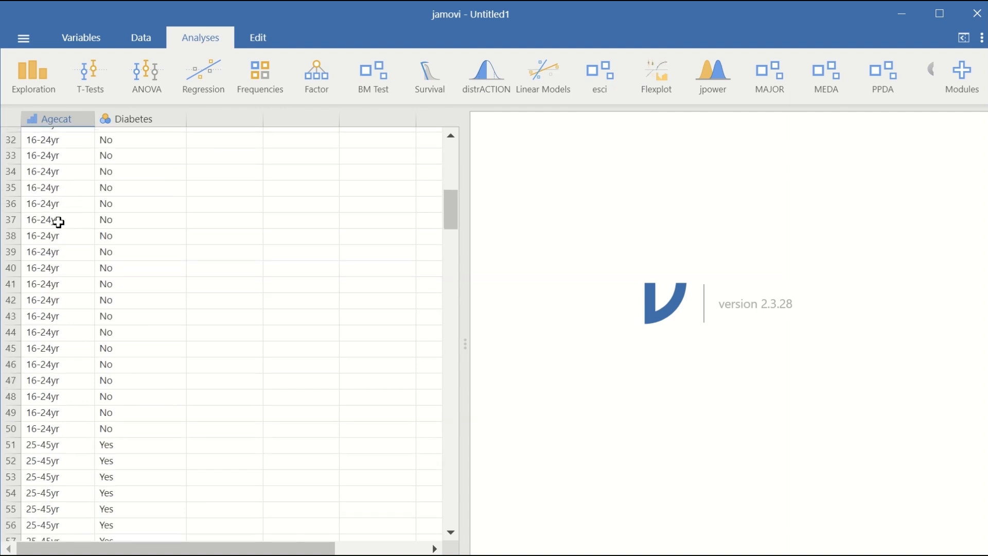
scroll(58, 222, down, 15)
scroll(56, 222, up, 4)
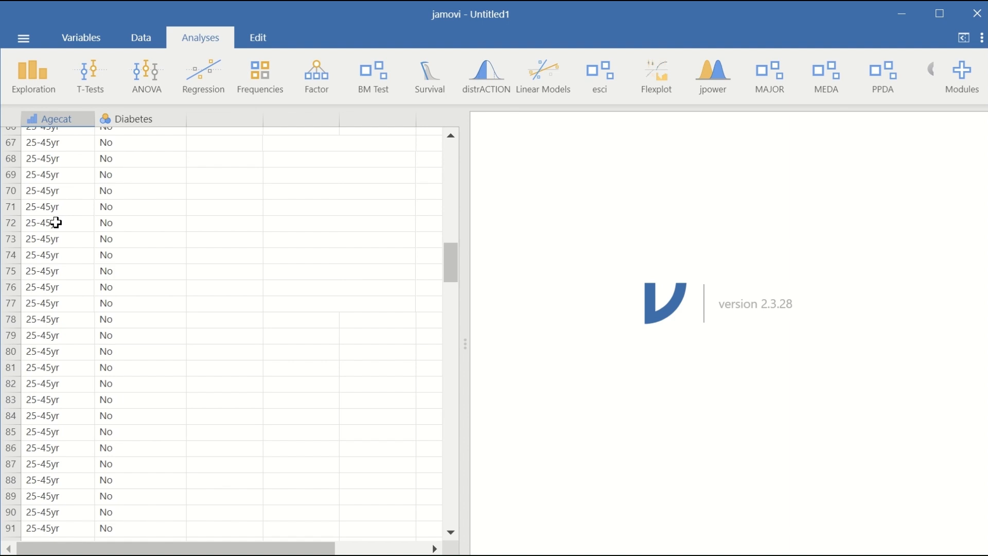
scroll(64, 205, down, 4)
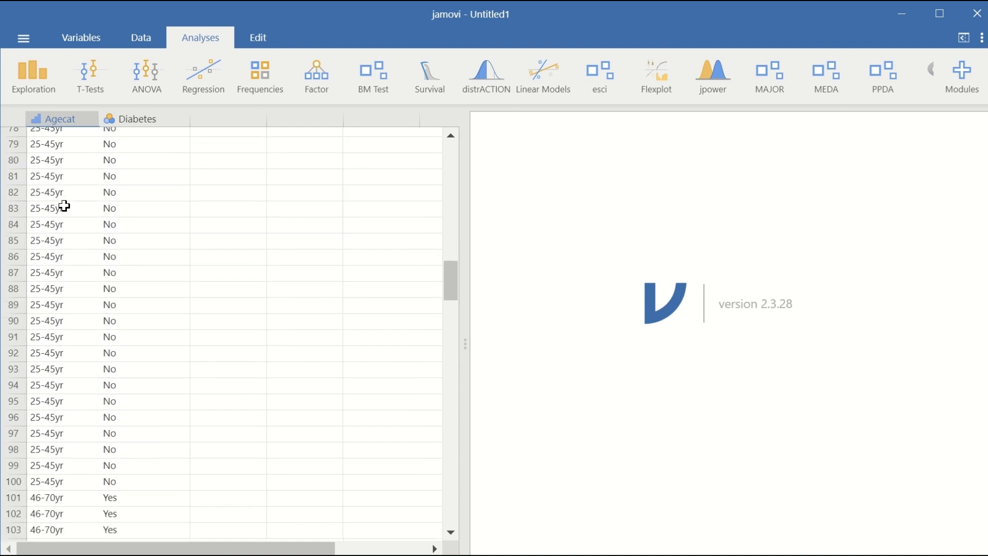
scroll(64, 205, down, 8)
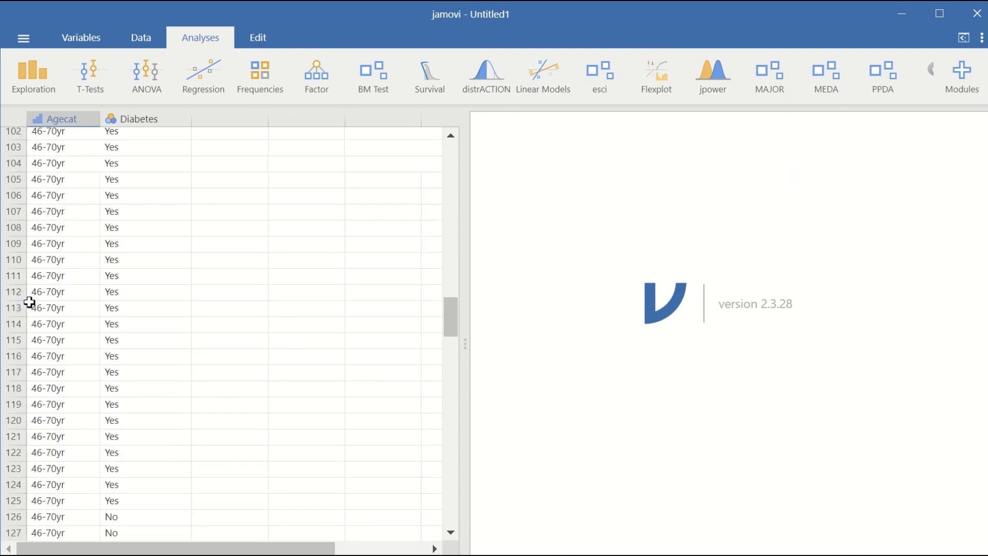
scroll(82, 281, down, 16)
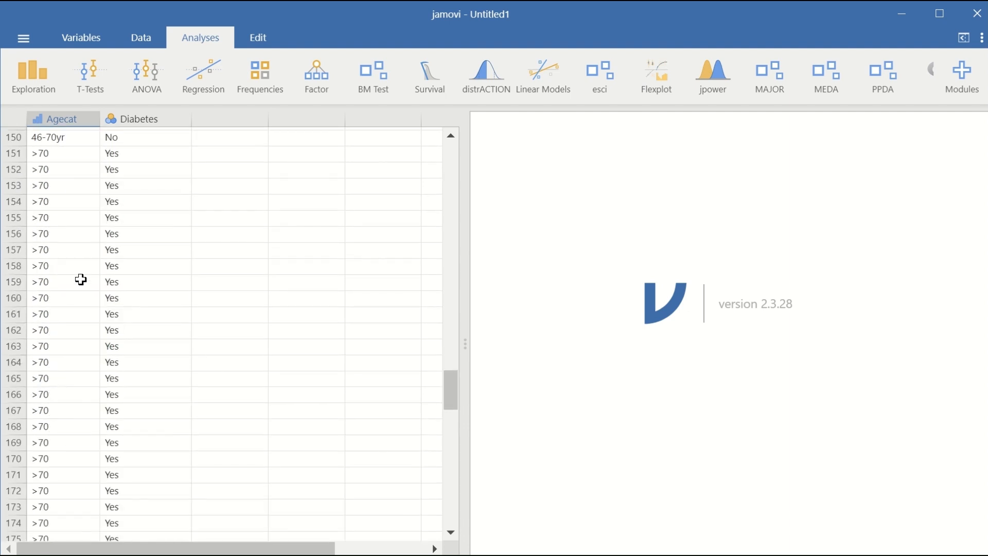
scroll(72, 267, down, 4)
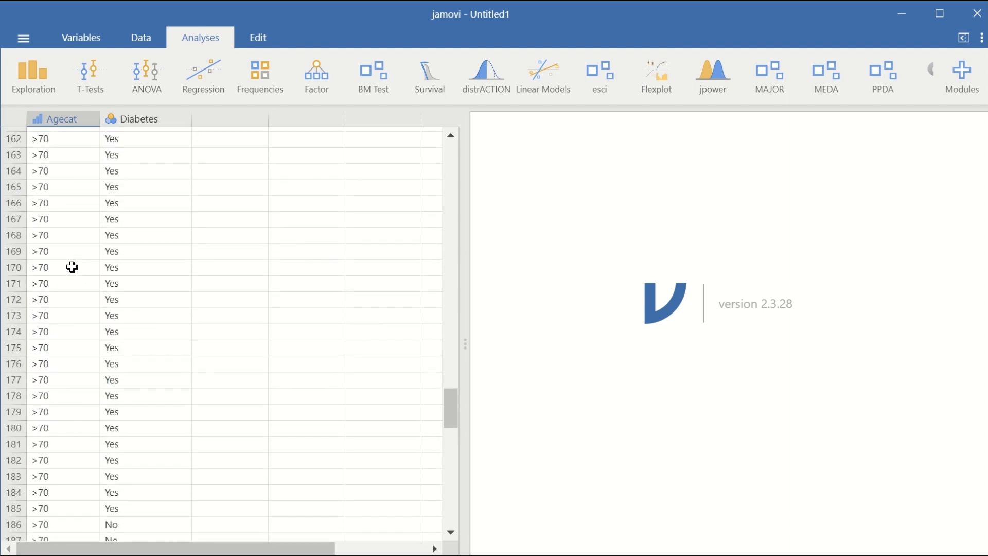
scroll(71, 267, up, 20)
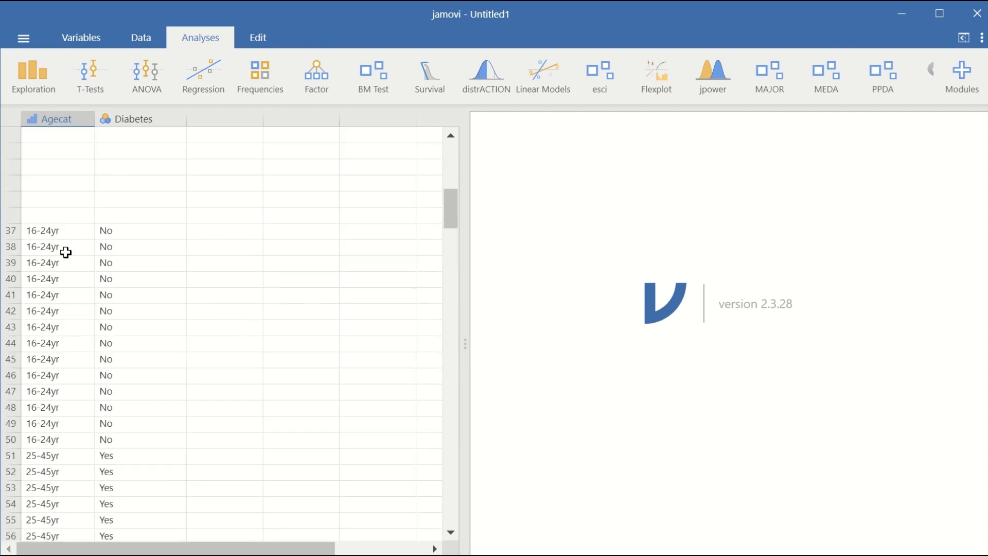
scroll(65, 252, up, 10)
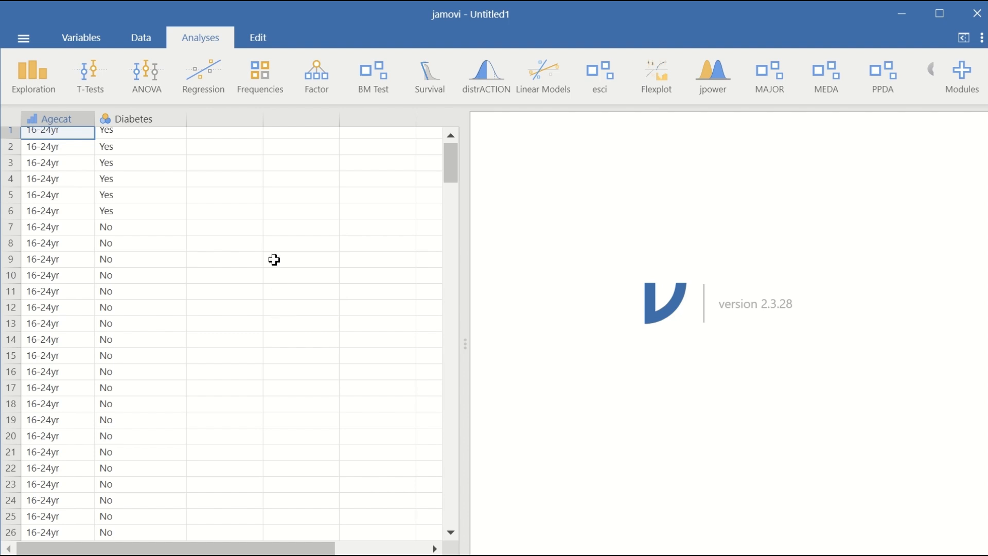
Run Descriptives on Agecat and Diabetes with frequency tables for both variables
click(35, 80)
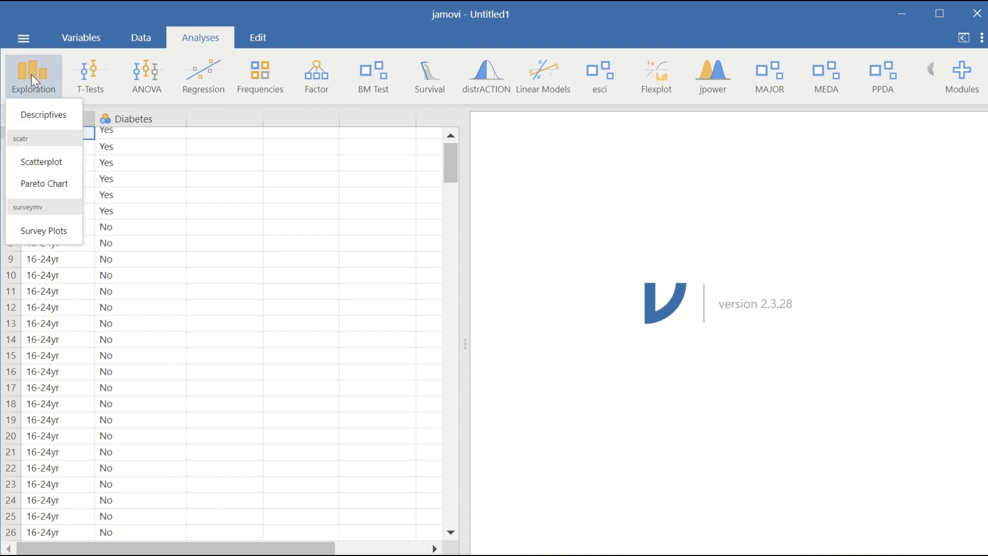
click(38, 115)
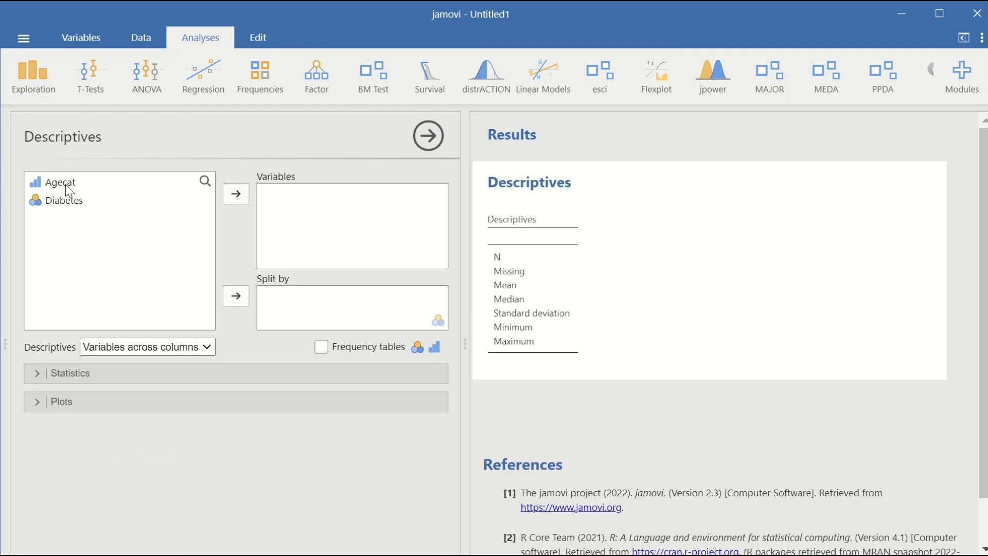
click(61, 182)
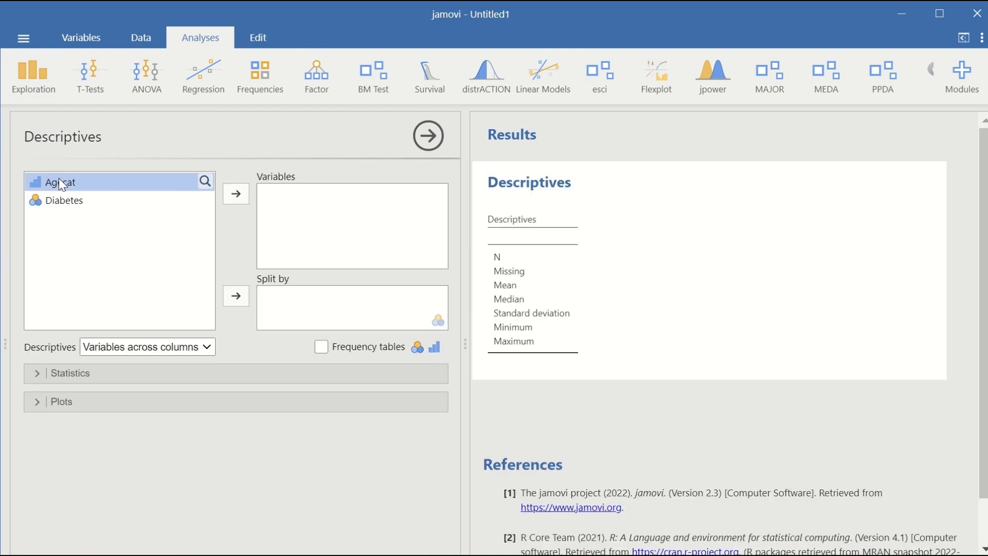
click(235, 195)
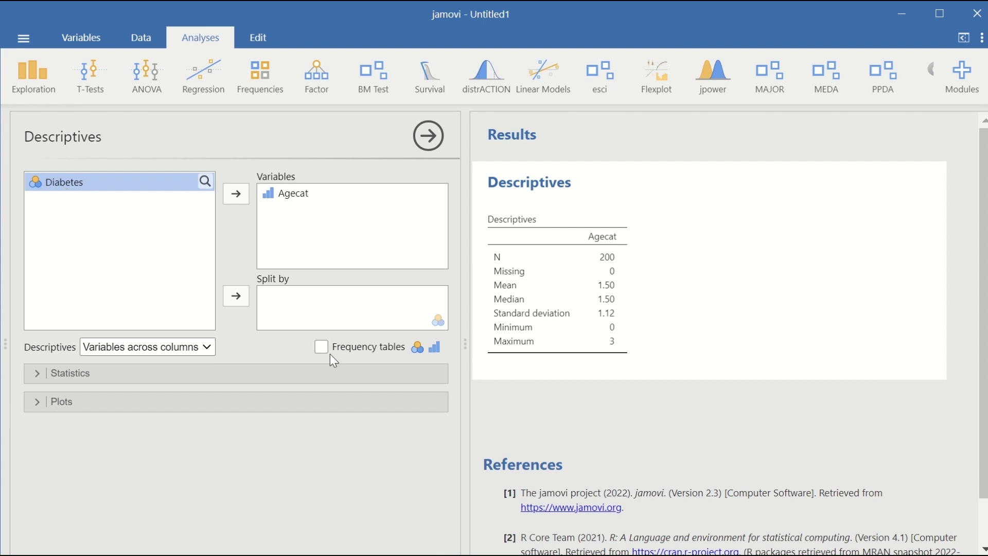
click(235, 193)
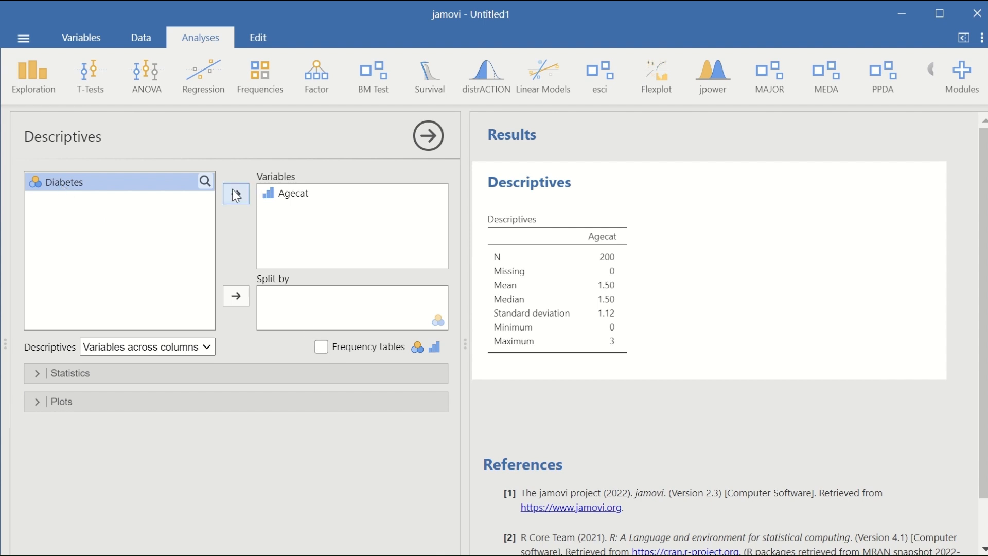
click(320, 349)
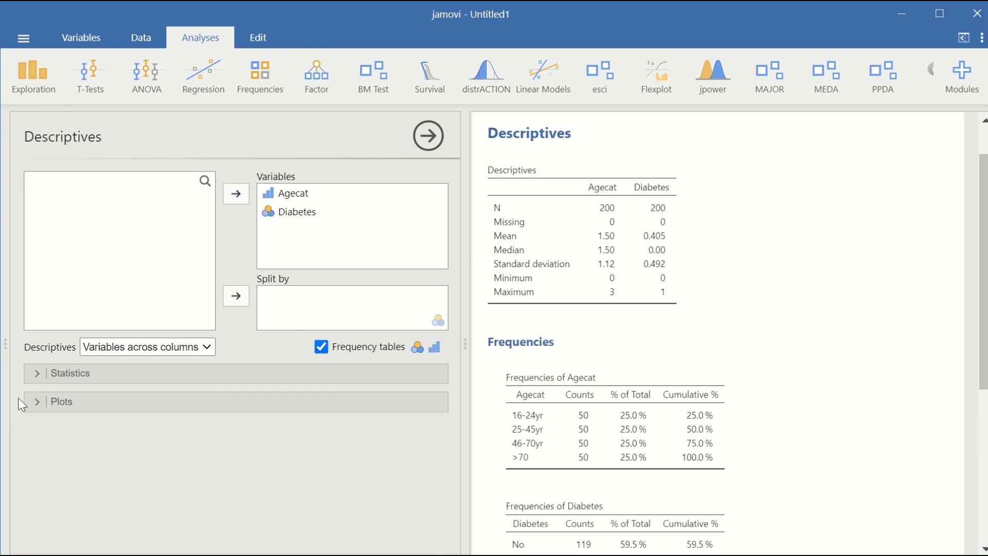
Remove the mean, median and standard deviation from the descriptives statistics and close the analysis options
click(54, 378)
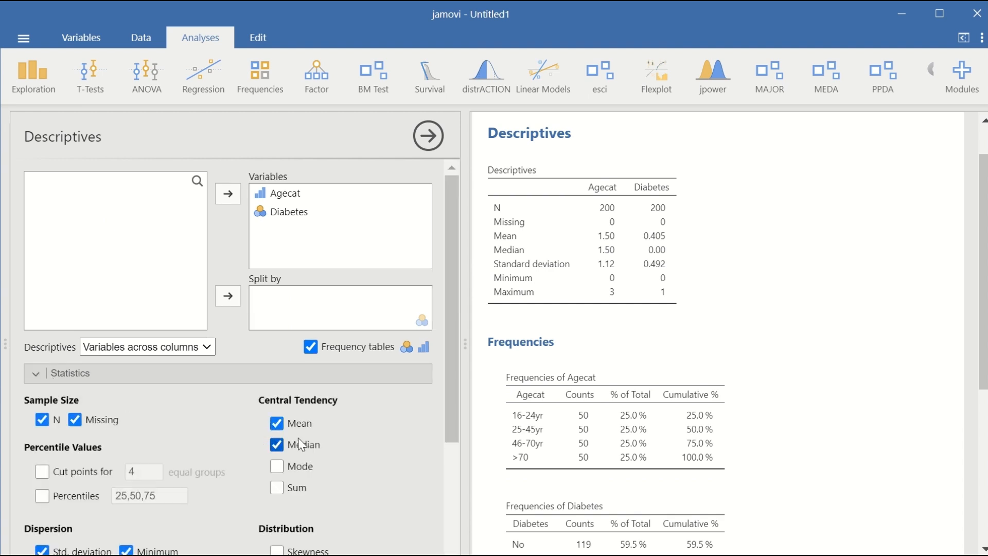
click(277, 423)
click(276, 445)
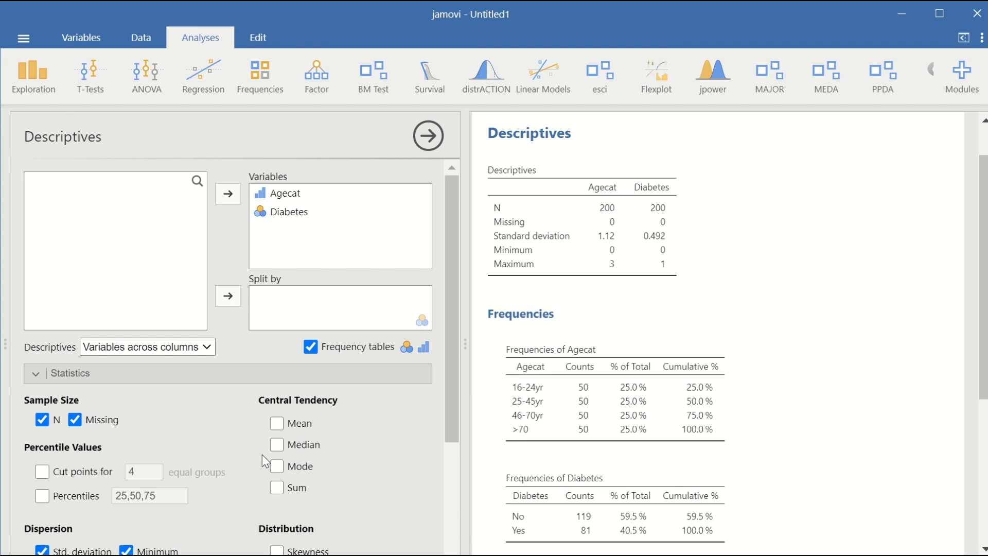
scroll(262, 455, down, 3)
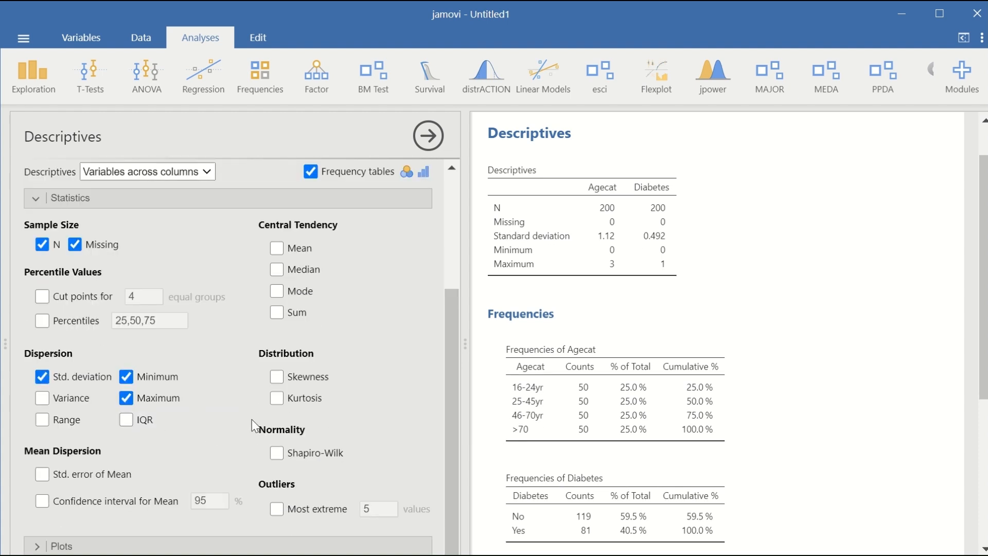
click(43, 377)
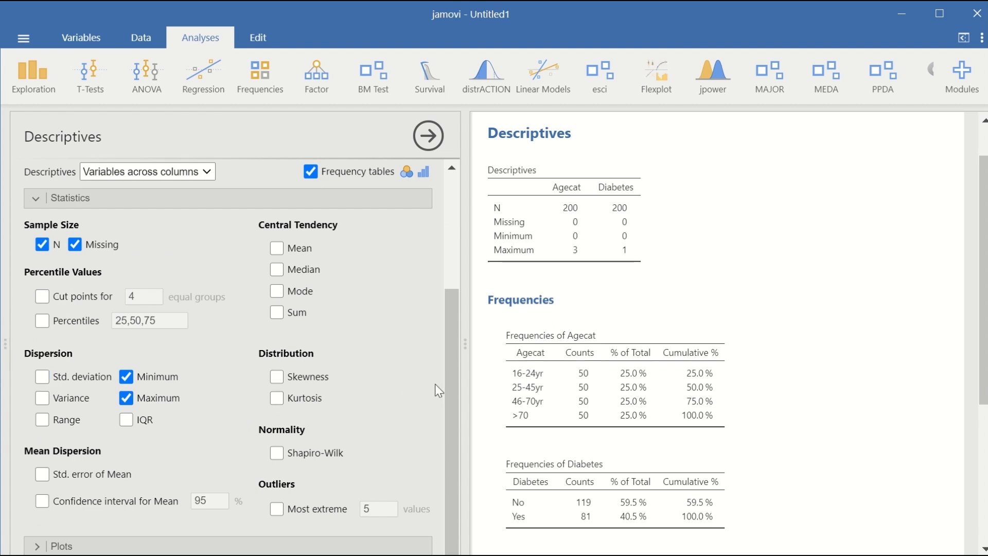
scroll(949, 355, up, 1)
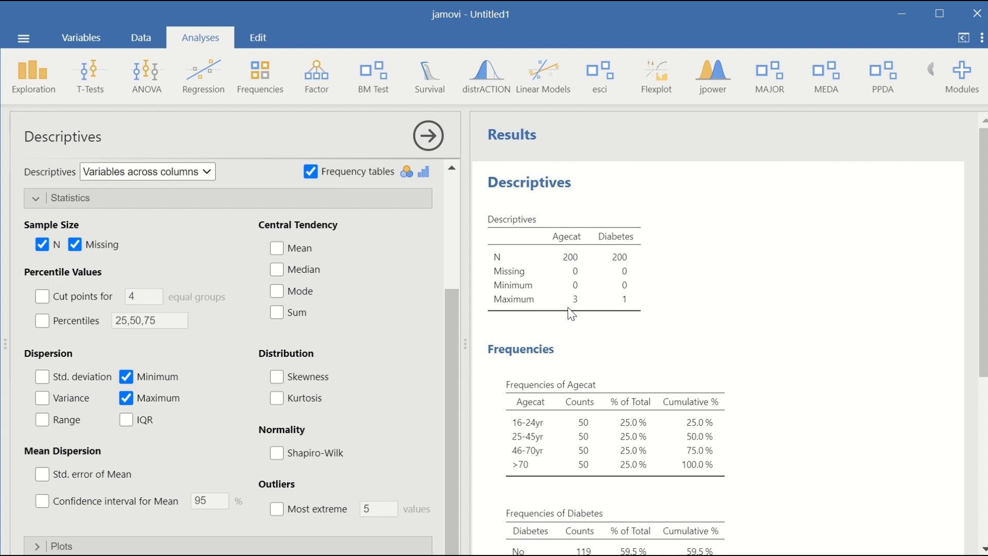
click(864, 281)
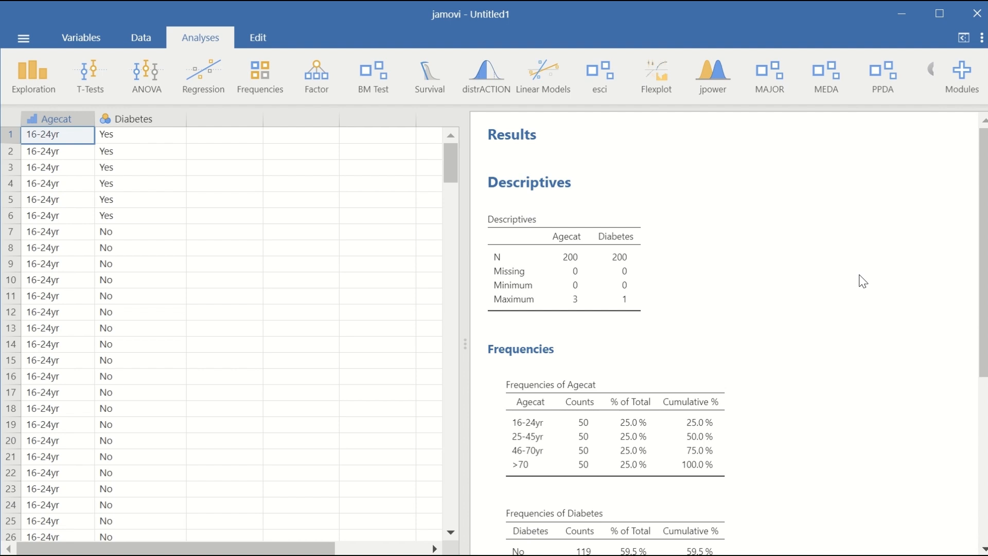
Review the descriptives table and the frequency tables for Agecat and Diabetes
scroll(844, 311, down, 2)
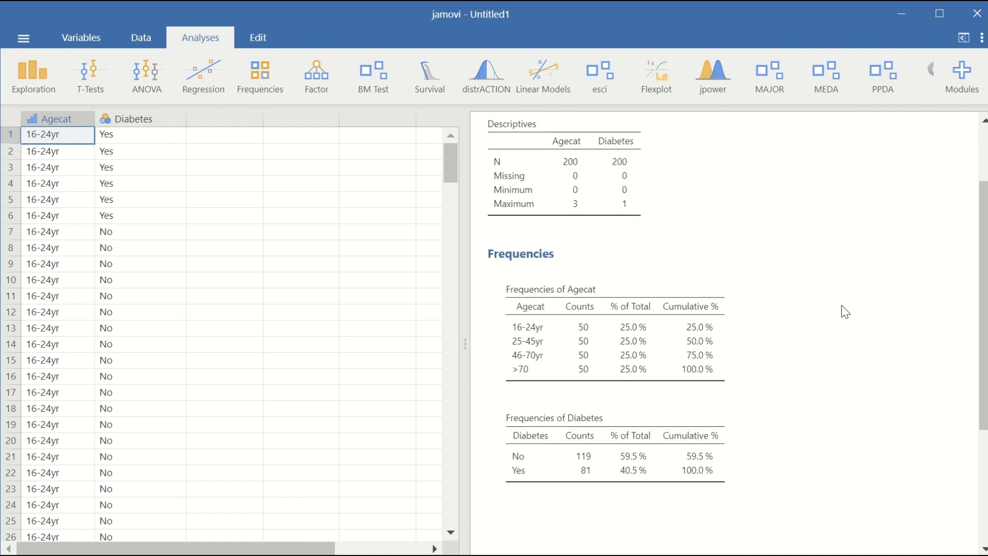
scroll(846, 311, down, 2)
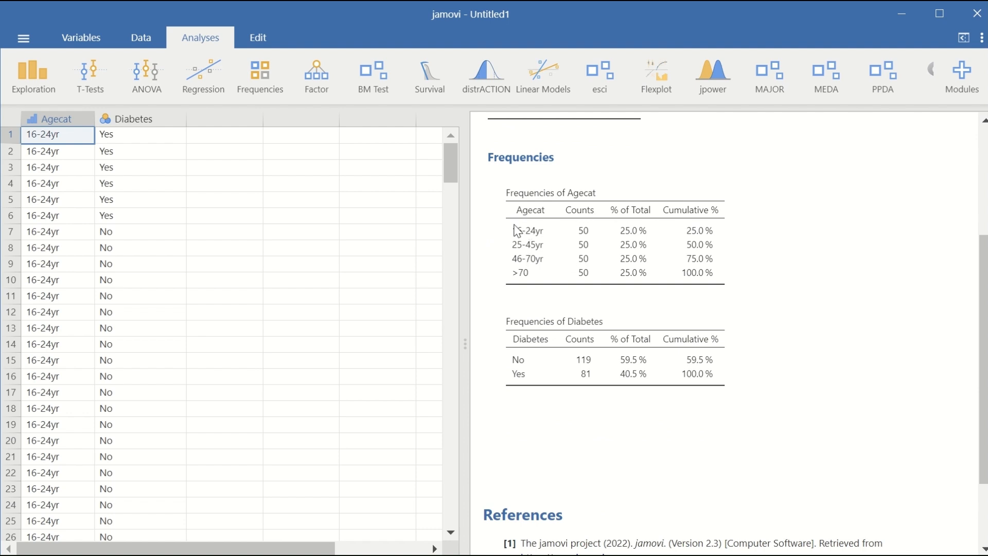
scroll(911, 359, down, 2)
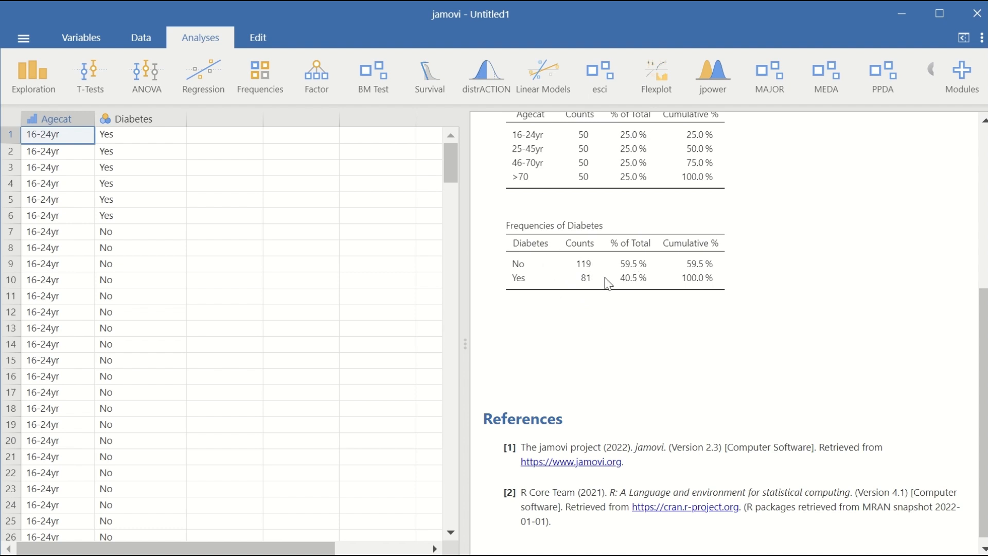
scroll(819, 398, up, 5)
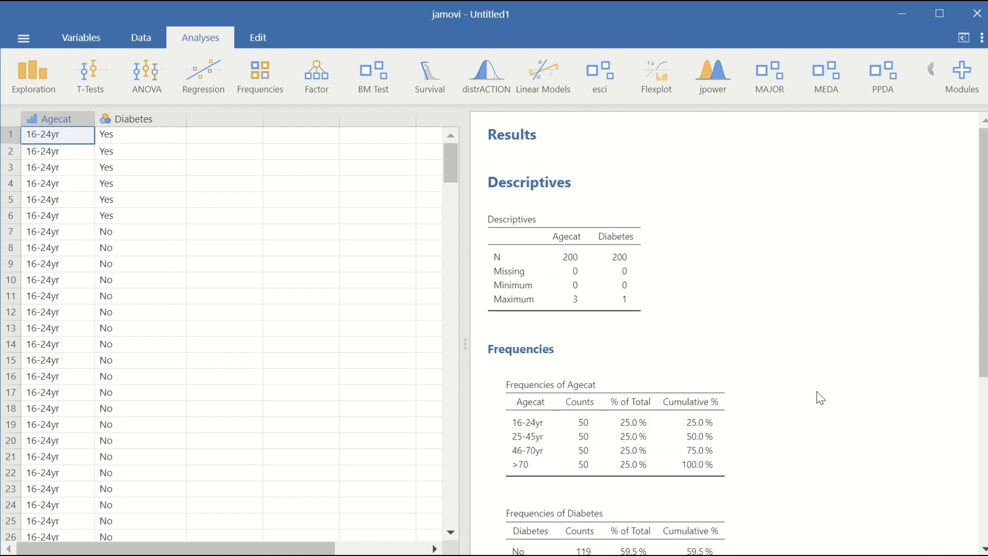
Set up a binomial logistic regression with Diabetes as the dependent variable and Agecat as a factor
click(200, 76)
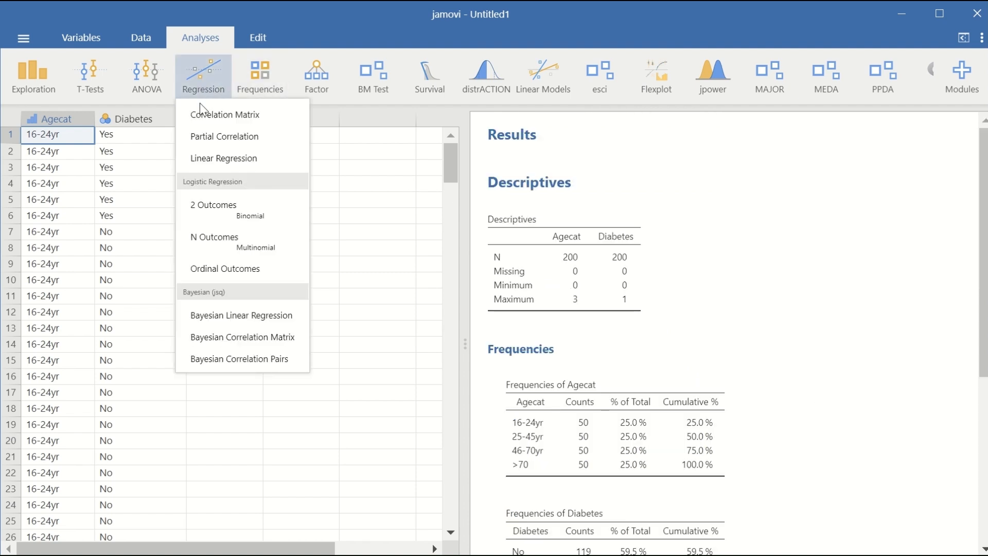
click(246, 222)
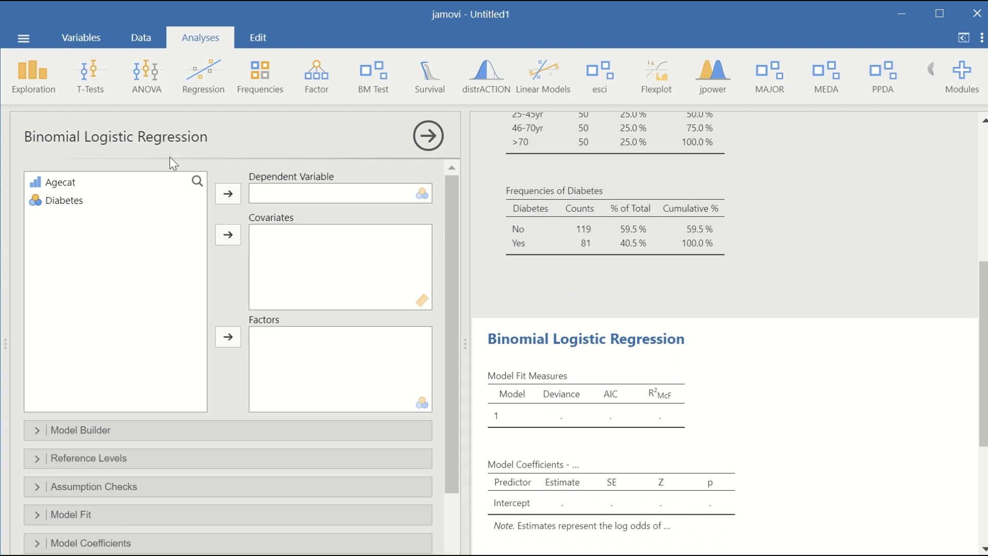
click(73, 202)
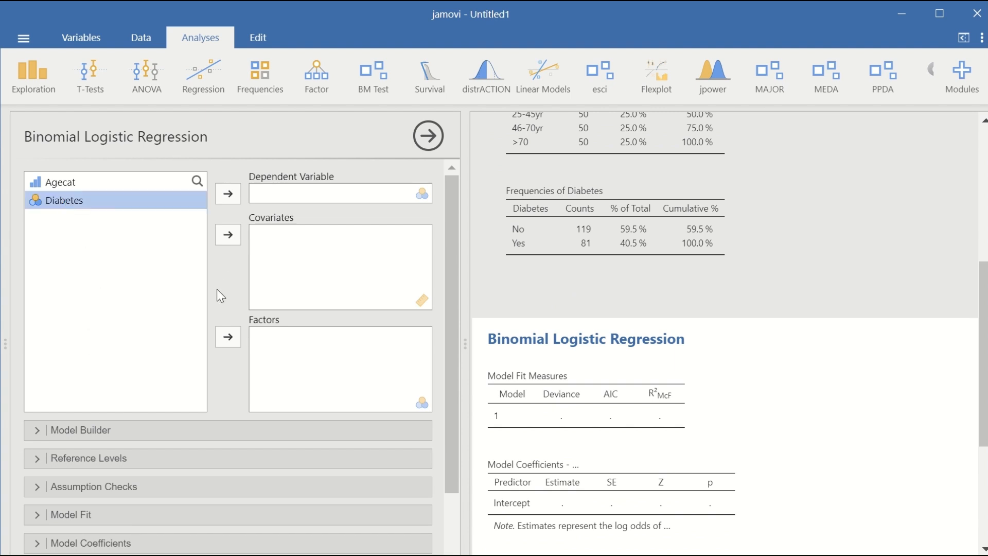
click(234, 195)
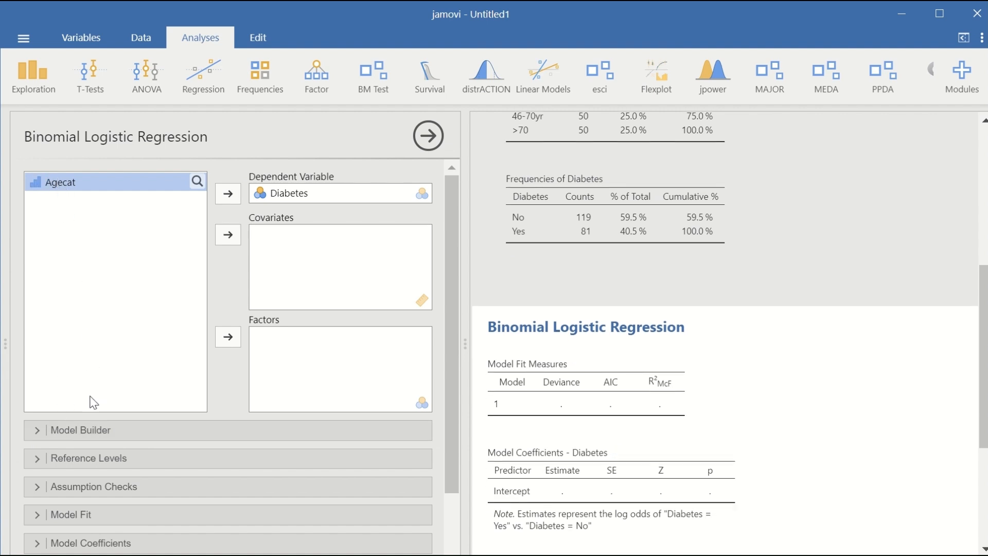
click(227, 337)
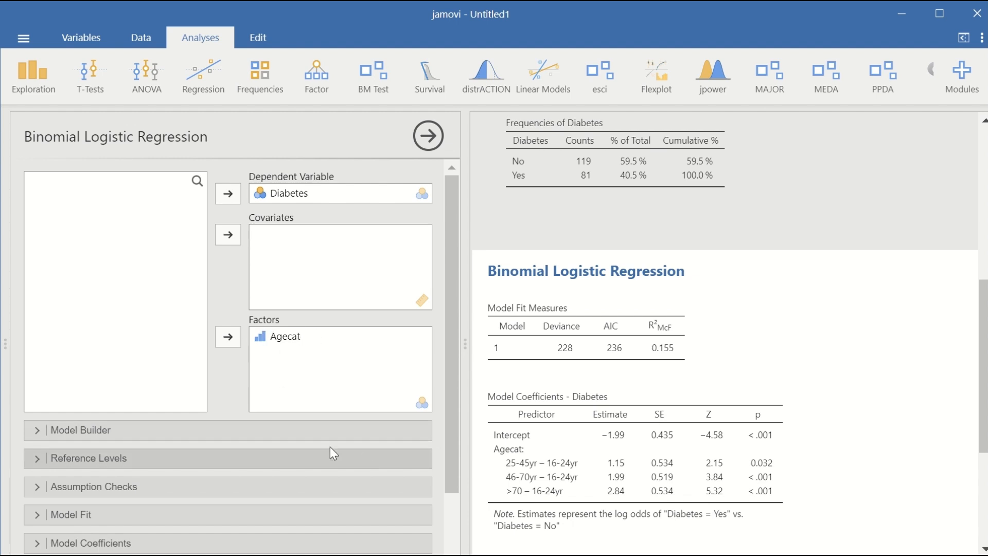
Check the model's predictor block and the available reference levels for Diabetes and Agecat, keeping No and 16-24yr
scroll(215, 378, down, 3)
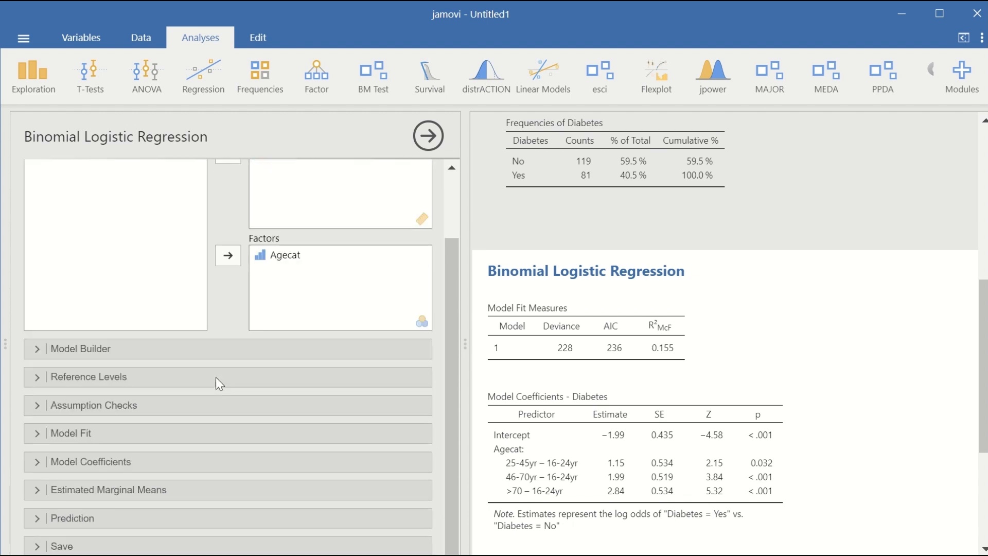
click(121, 348)
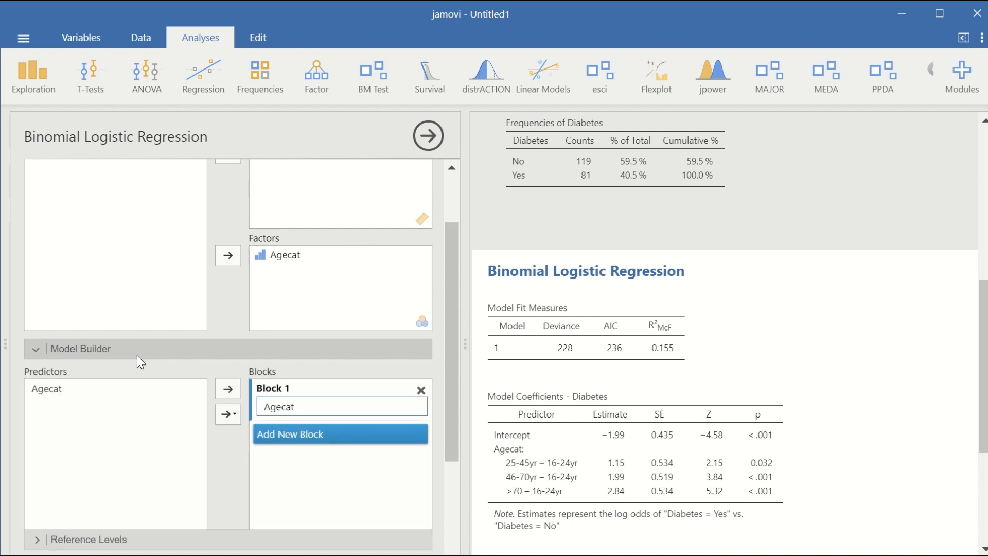
click(36, 346)
click(61, 379)
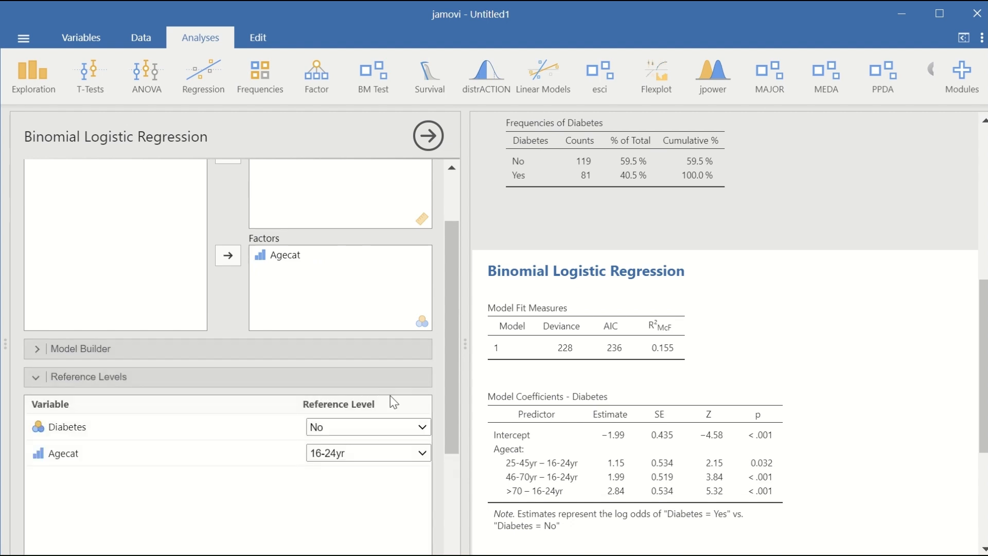
scroll(398, 385, down, 3)
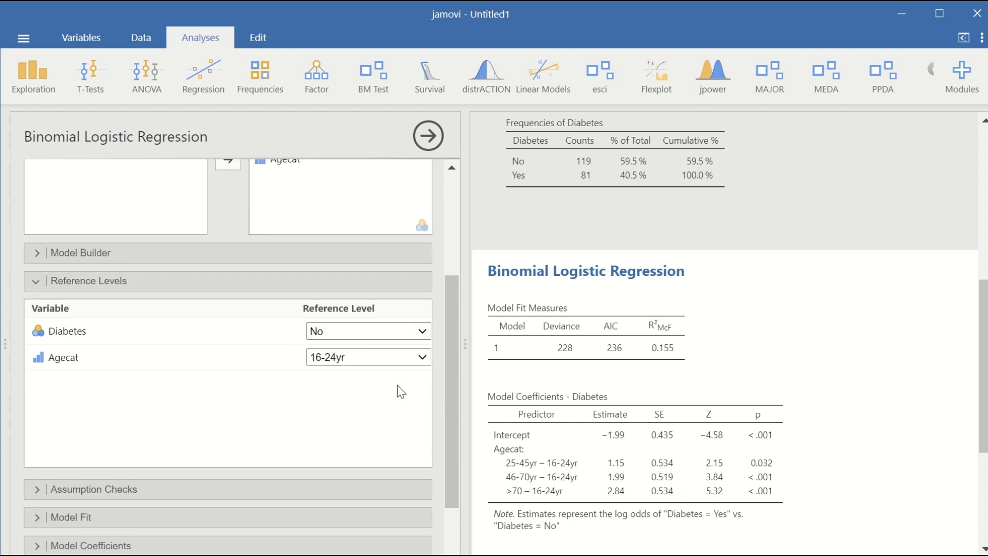
click(375, 332)
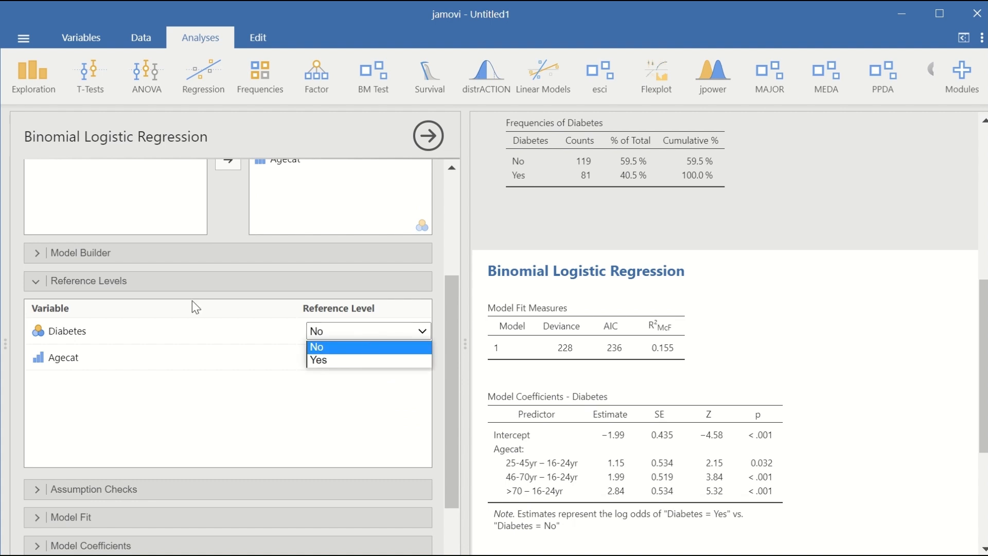
click(210, 308)
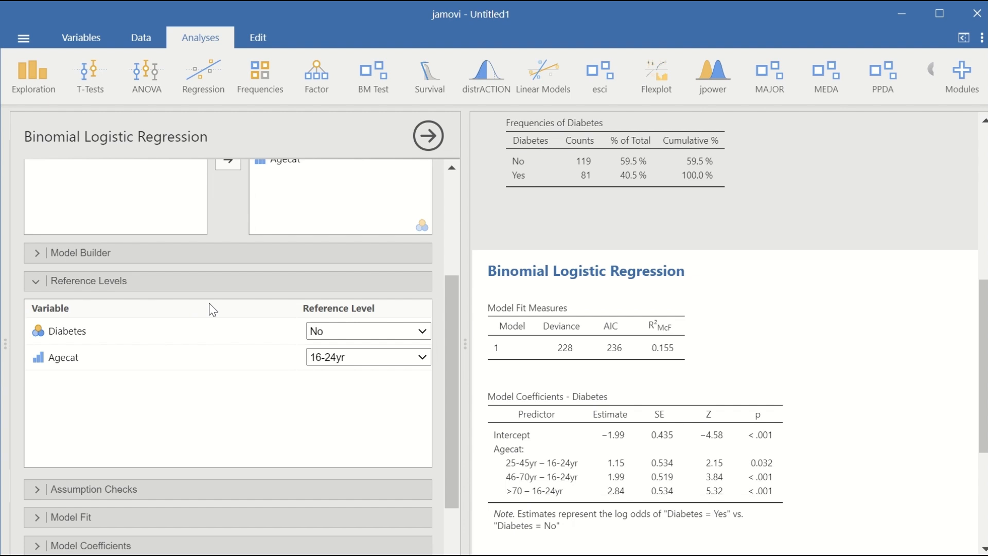
click(411, 359)
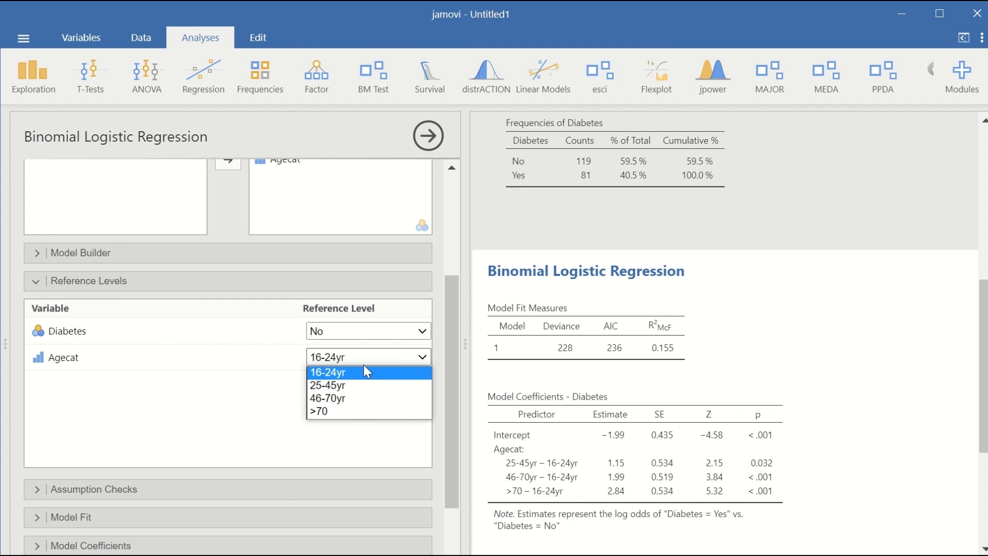
click(222, 404)
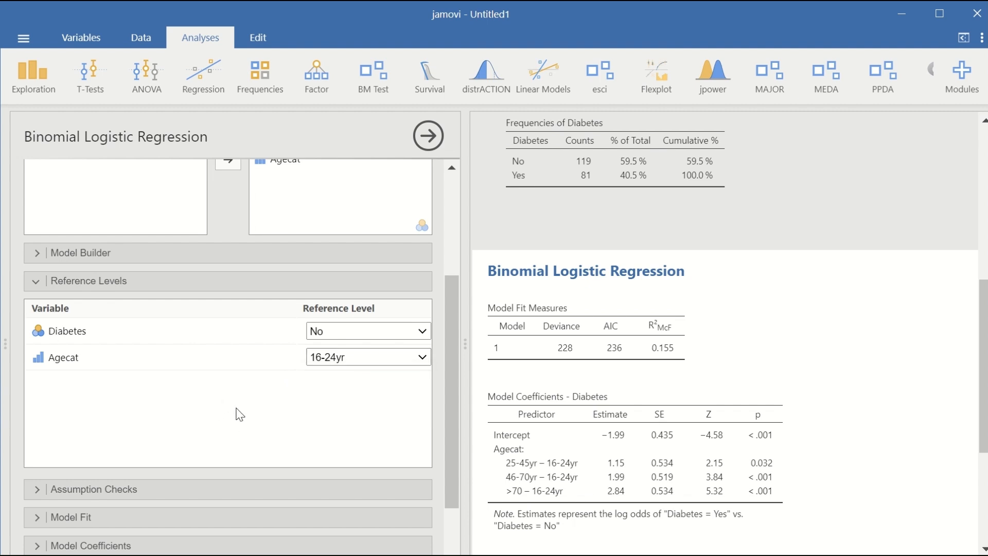
Add Cox & Snell's R² and Nagelkerke's R² to the model fit measures
scroll(180, 414, down, 2)
click(40, 405)
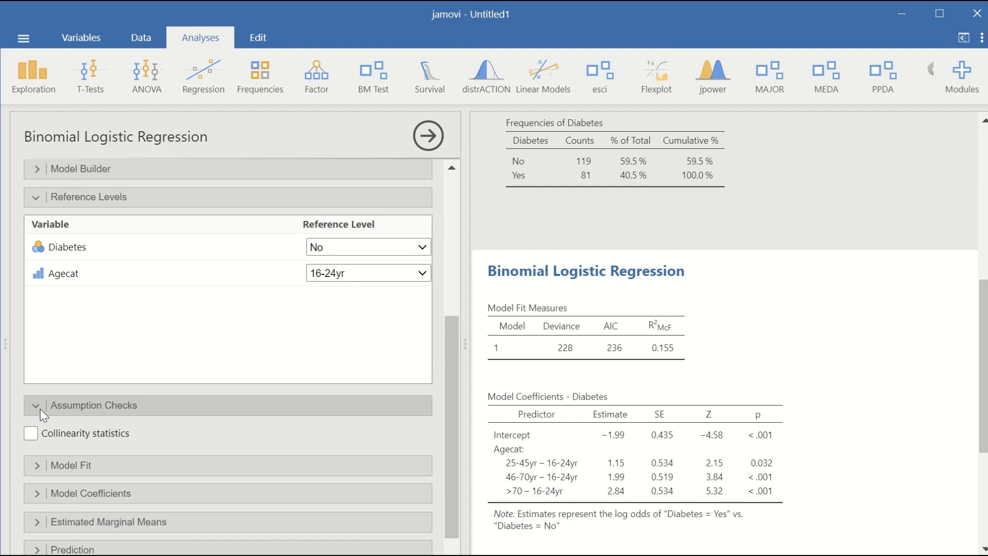
click(37, 406)
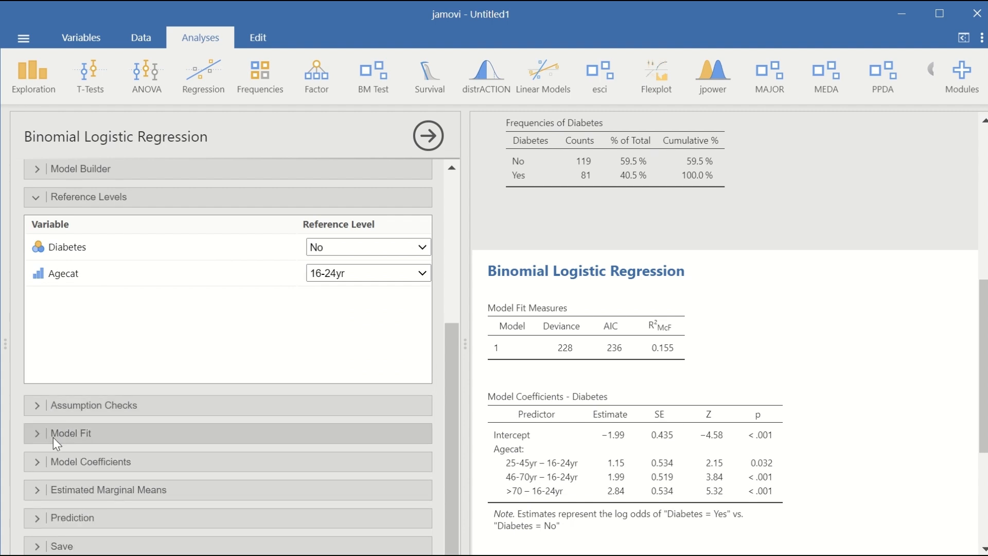
click(32, 433)
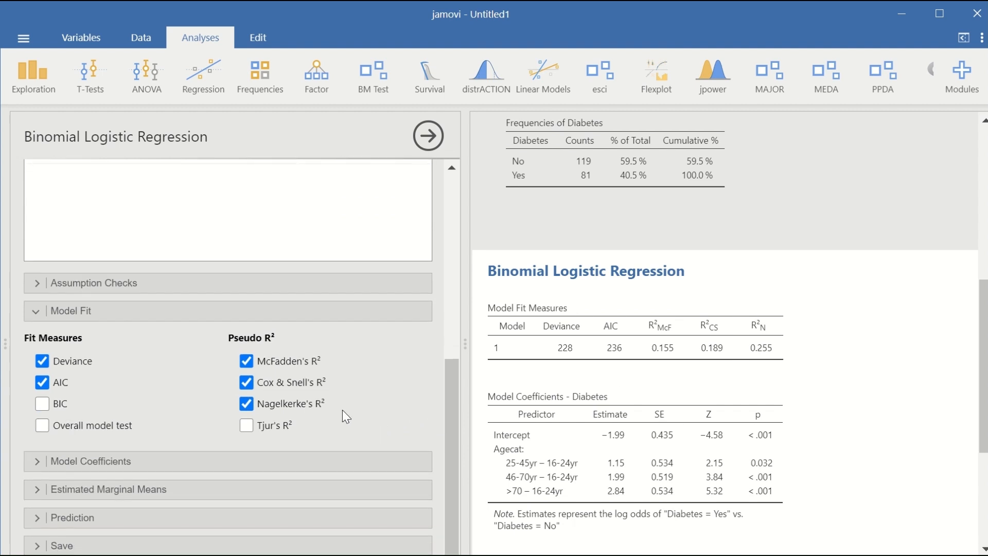
Add the odds ratio with its 95% confidence interval to the model coefficients
scroll(341, 410, down, 1)
click(35, 459)
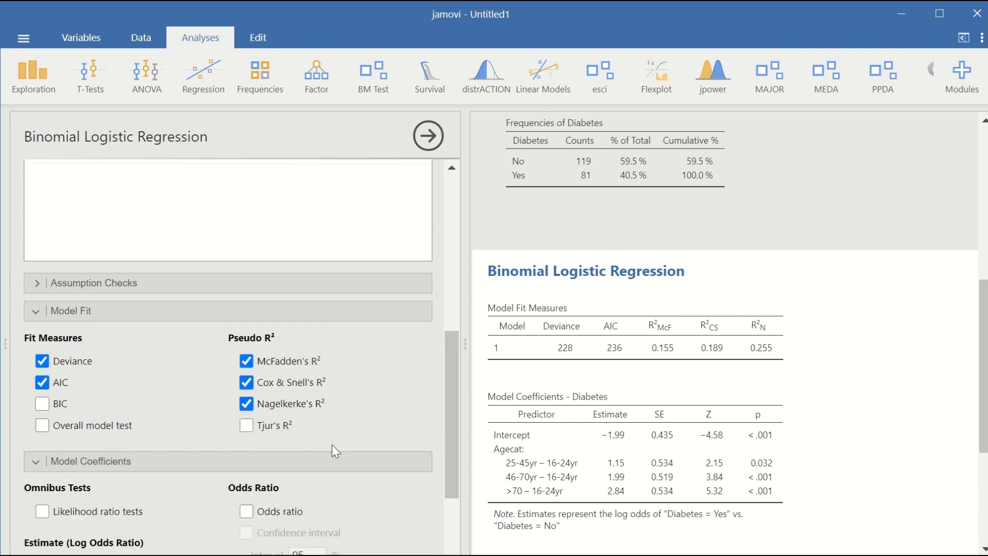
click(250, 368)
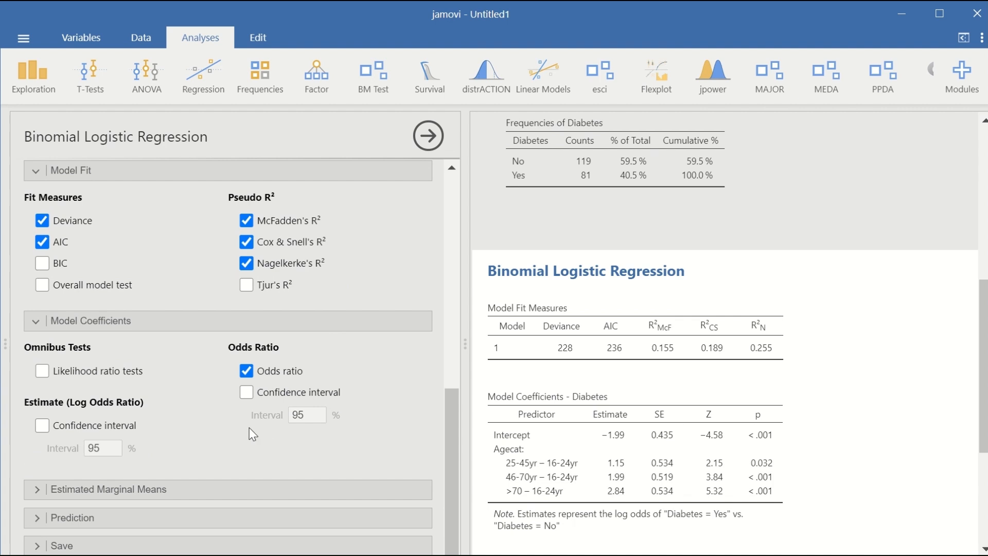
click(246, 393)
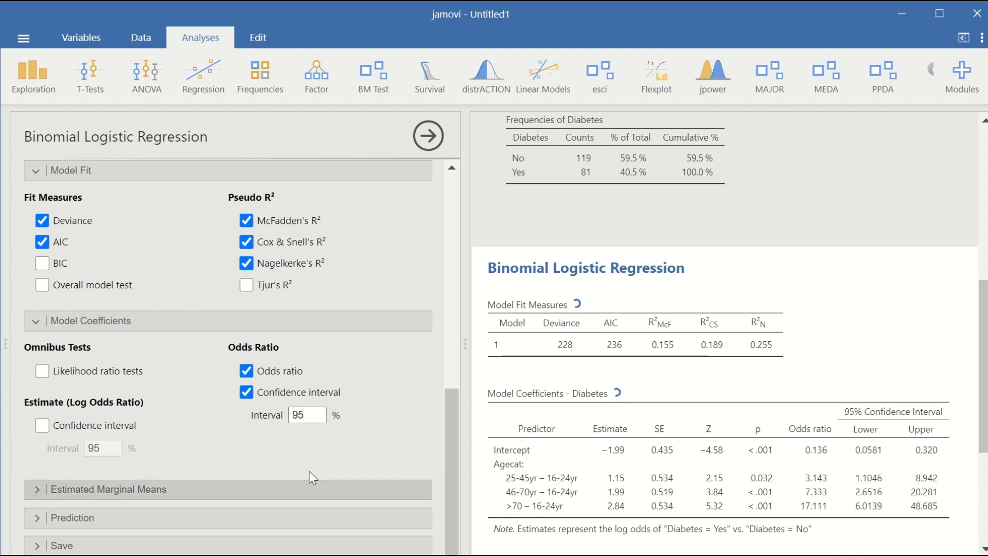
click(36, 489)
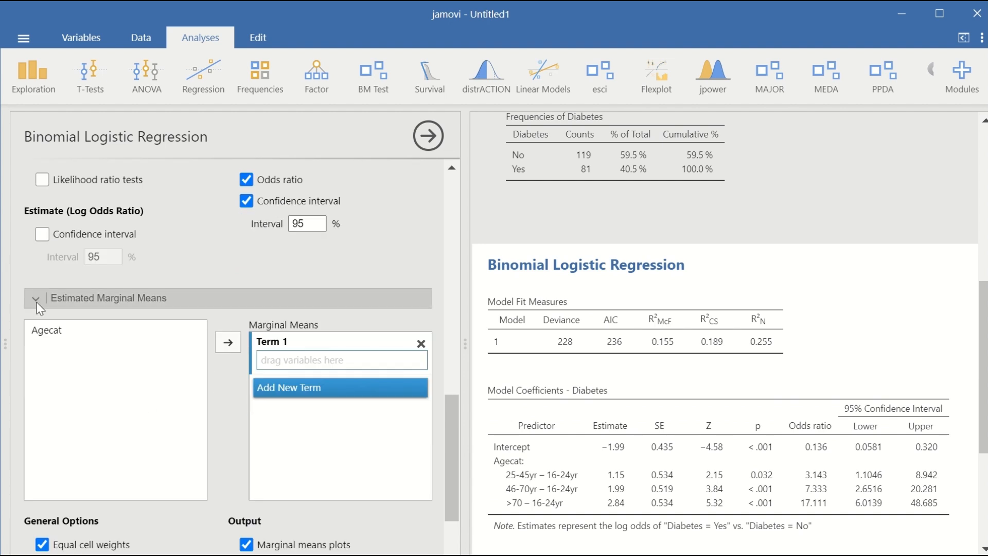
click(36, 302)
click(34, 516)
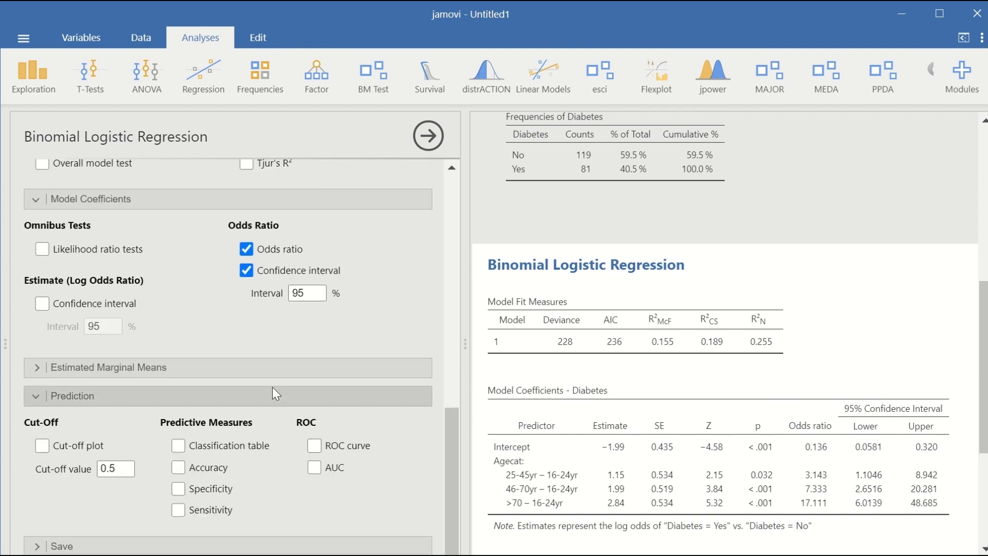
click(34, 396)
Review the model fit measures and the Diabetes coefficients with odds ratios and confidence intervals, and close the regression options
scroll(875, 296, down, 3)
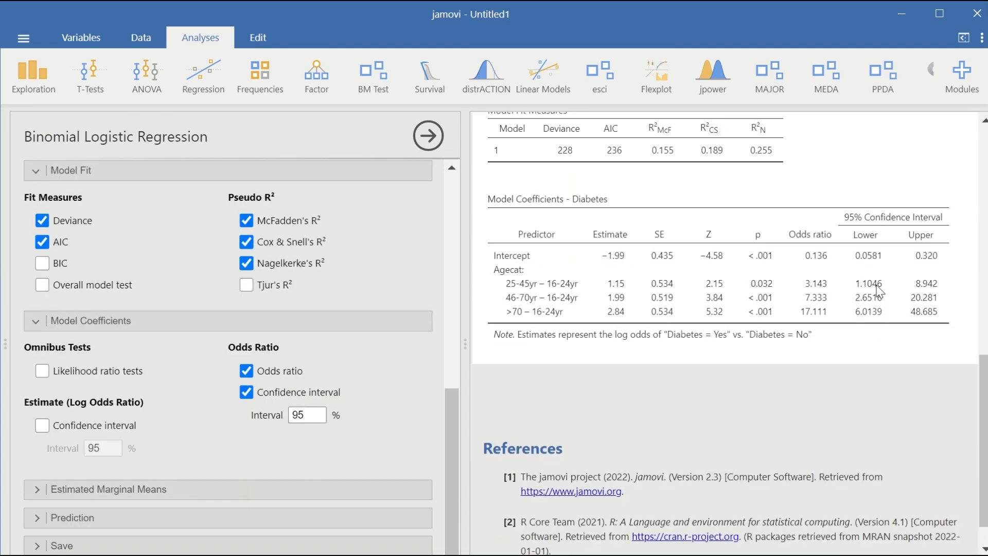
scroll(819, 291, up, 2)
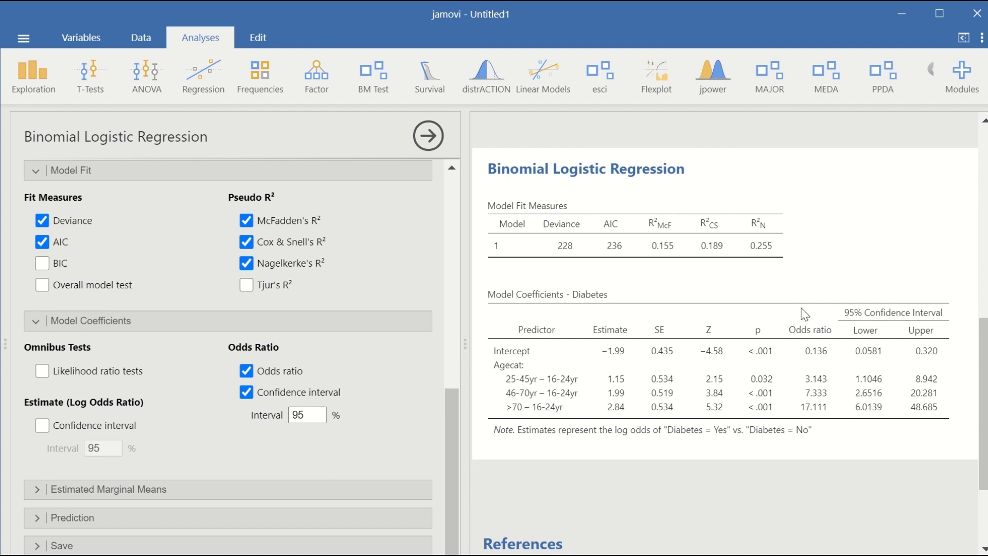
scroll(798, 325, down, 1)
scroll(797, 325, down, 2)
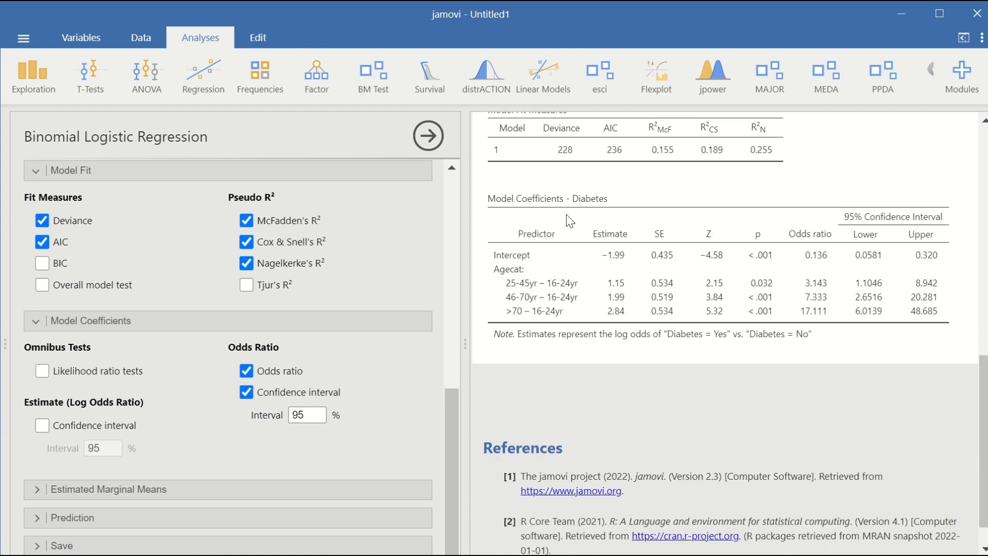
click(613, 330)
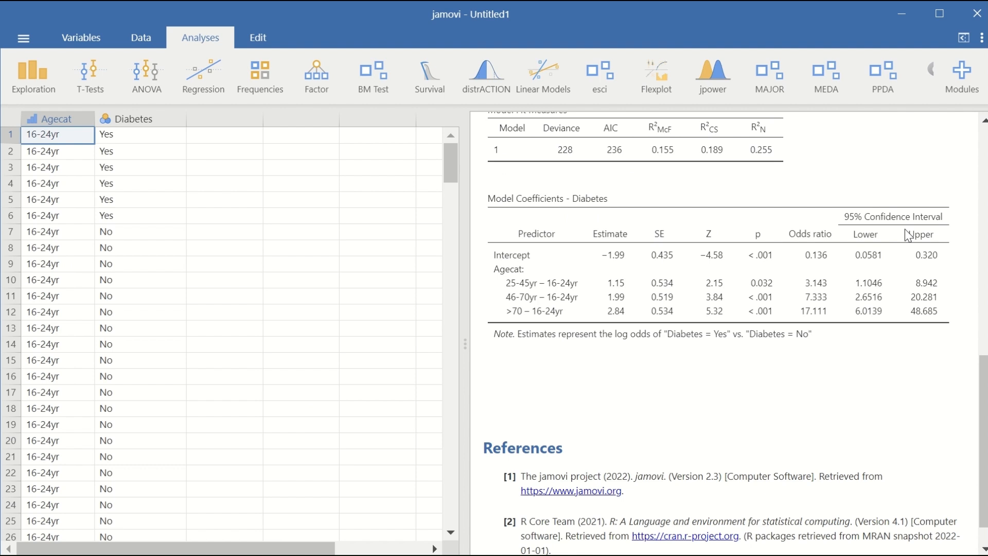